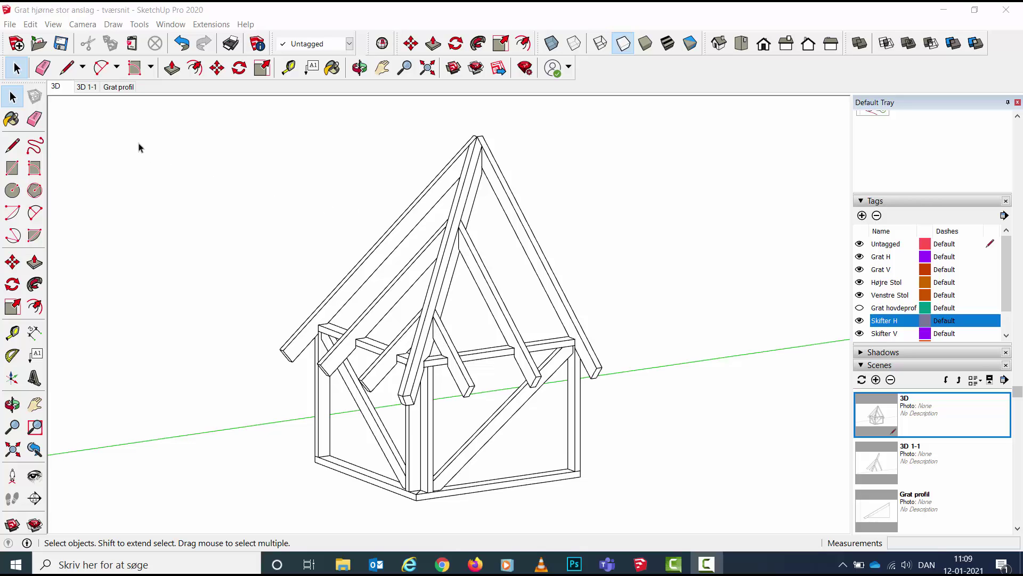
Switch to the 3D 1-1 scene, where only the hip and jack rafters show
{"action": "left_click", "coordinate": [86, 89]}
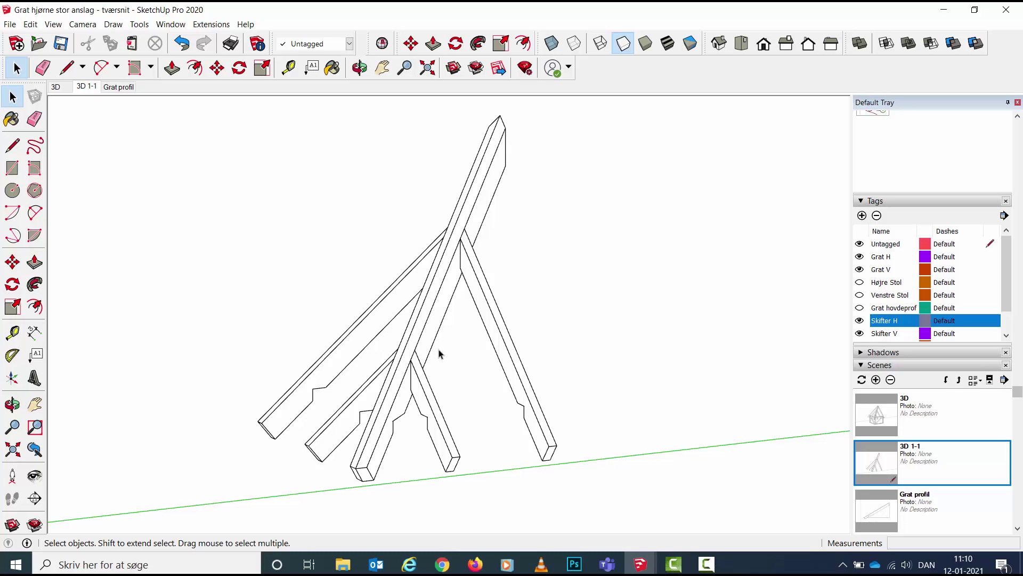
Open the Grat profil scene and turn on the Skifter H tag
{"action": "left_click", "coordinate": [119, 88]}
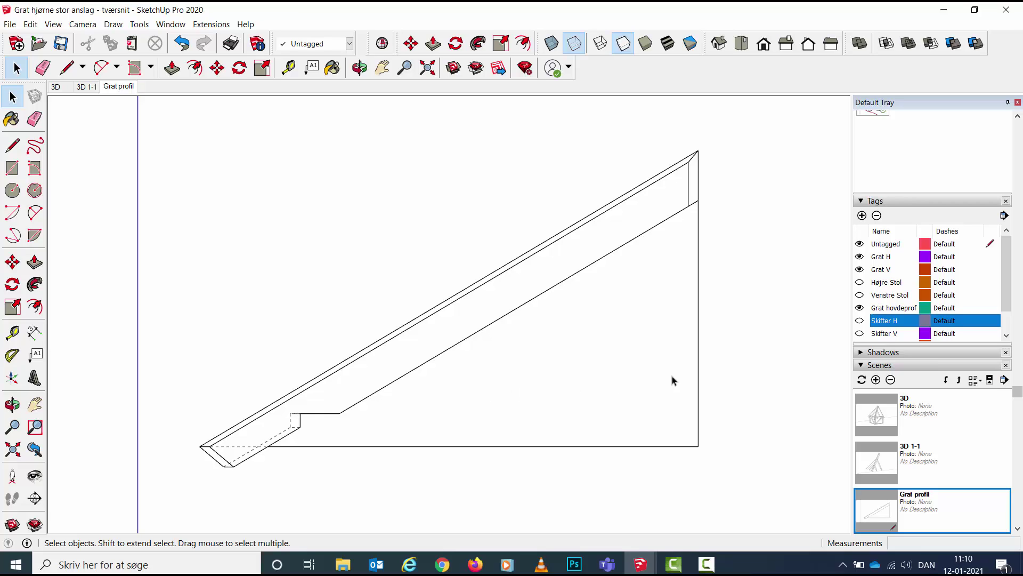
{"action": "left_click", "coordinate": [859, 321]}
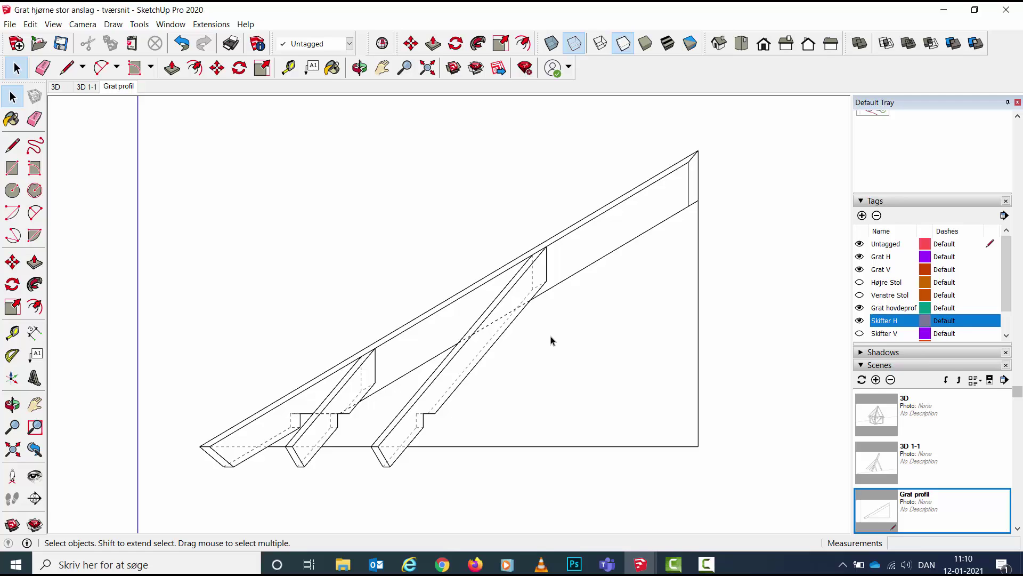
Inside the hip profile group, draw a vertical line at the upper rafter's edge; hide Skifter H
{"action": "double_click", "coordinate": [585, 254]}
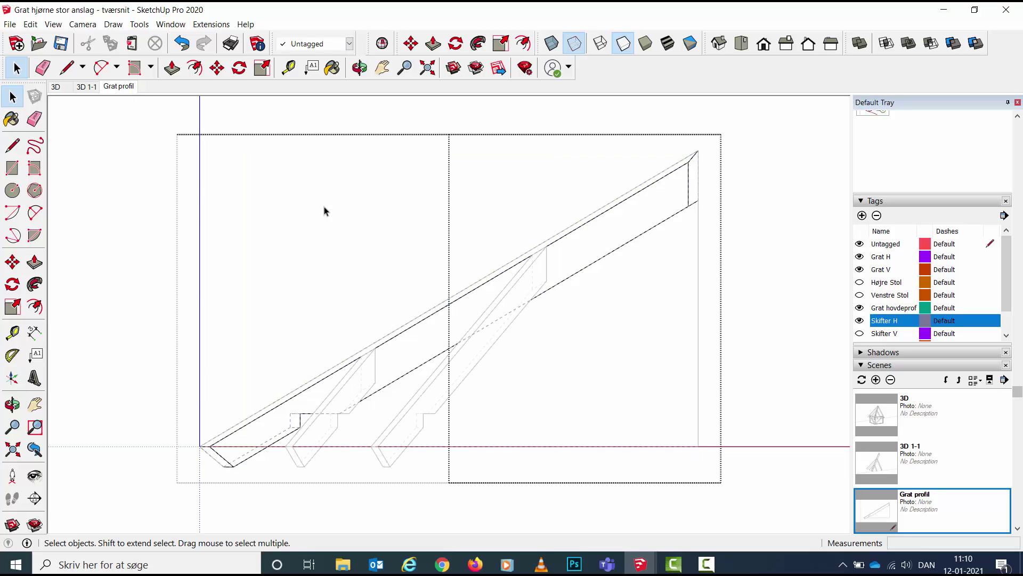
{"action": "left_click", "coordinate": [11, 147]}
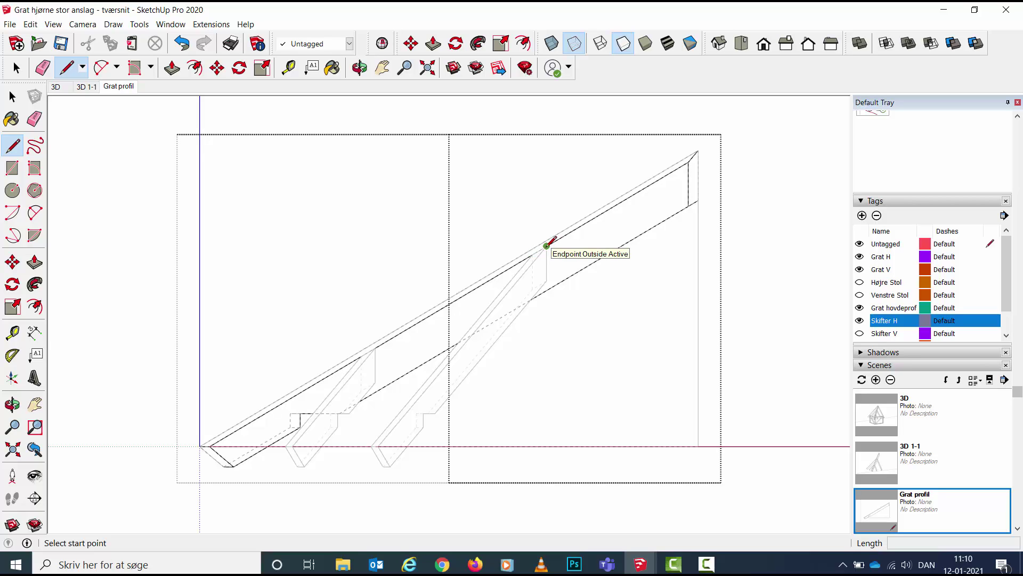
{"action": "left_click", "coordinate": [546, 246]}
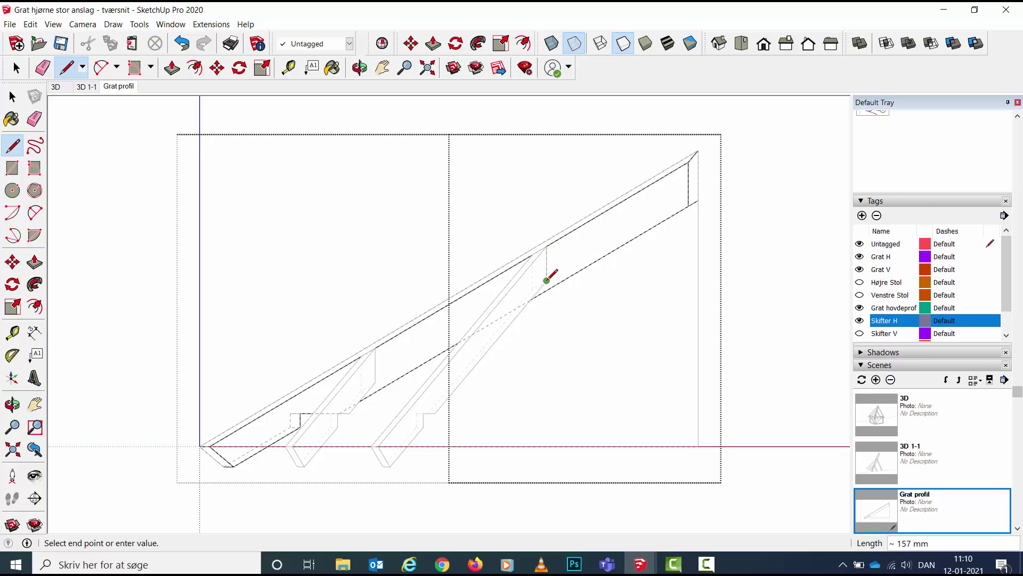
{"action": "left_click", "coordinate": [547, 279]}
{"action": "key", "text": "space"}
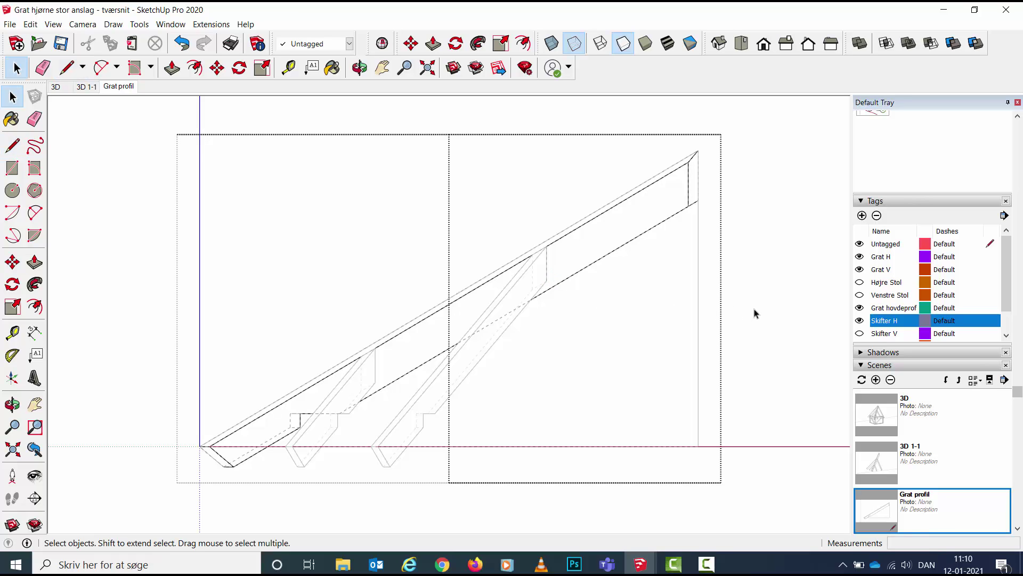
{"action": "left_click", "coordinate": [756, 315]}
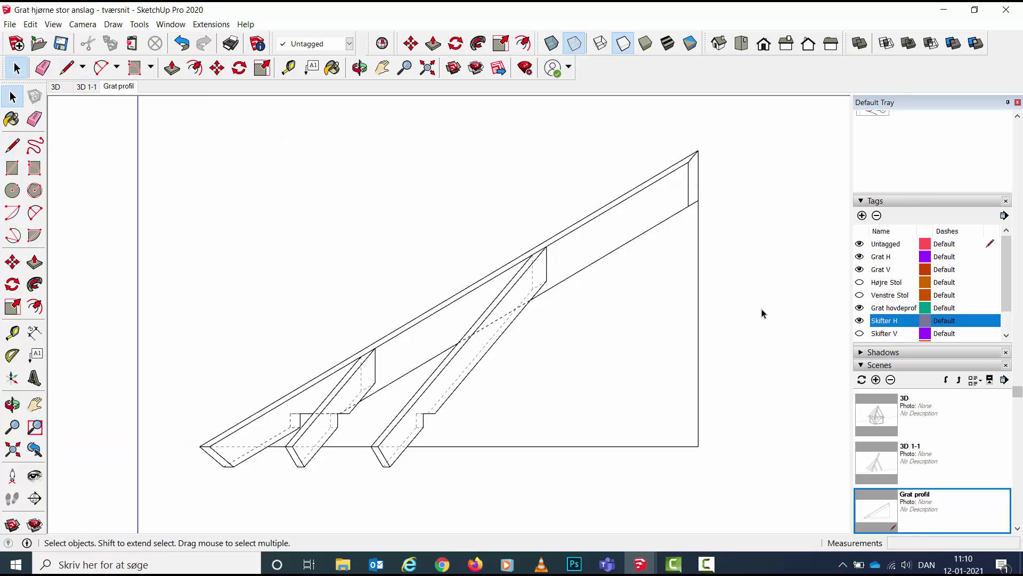
{"action": "left_click", "coordinate": [860, 320]}
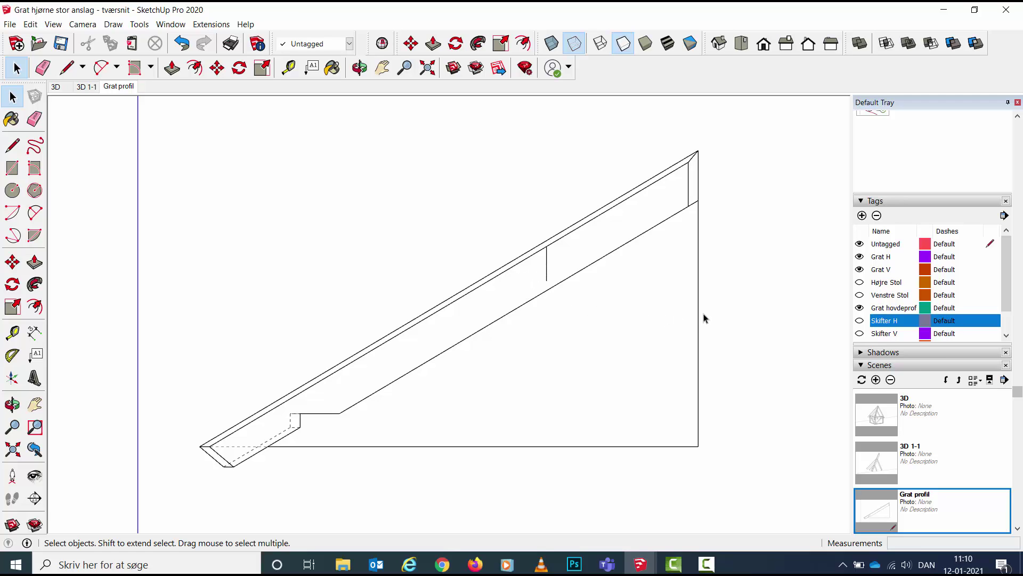
With Skifter H shown, trace a small rectangle where the lower rafter crosses the hip, then hide Skifter H
{"action": "left_click", "coordinate": [859, 321]}
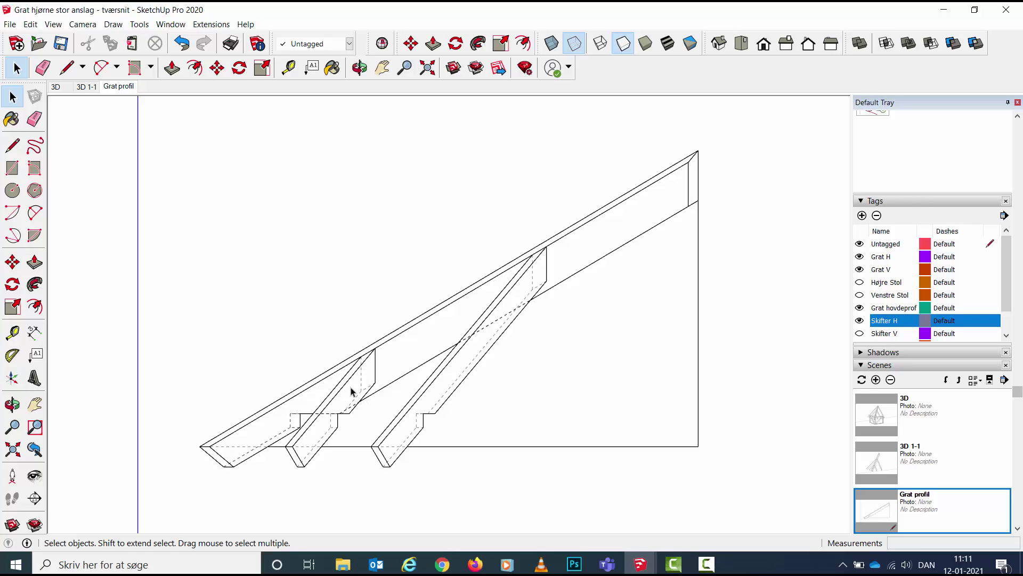
{"action": "left_click", "coordinate": [12, 145]}
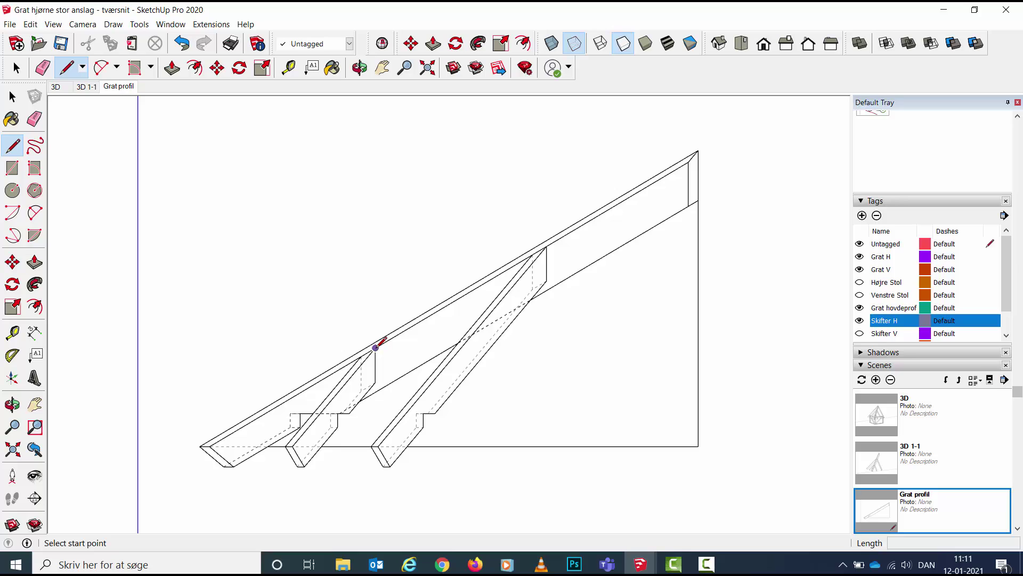
{"action": "left_click", "coordinate": [376, 347]}
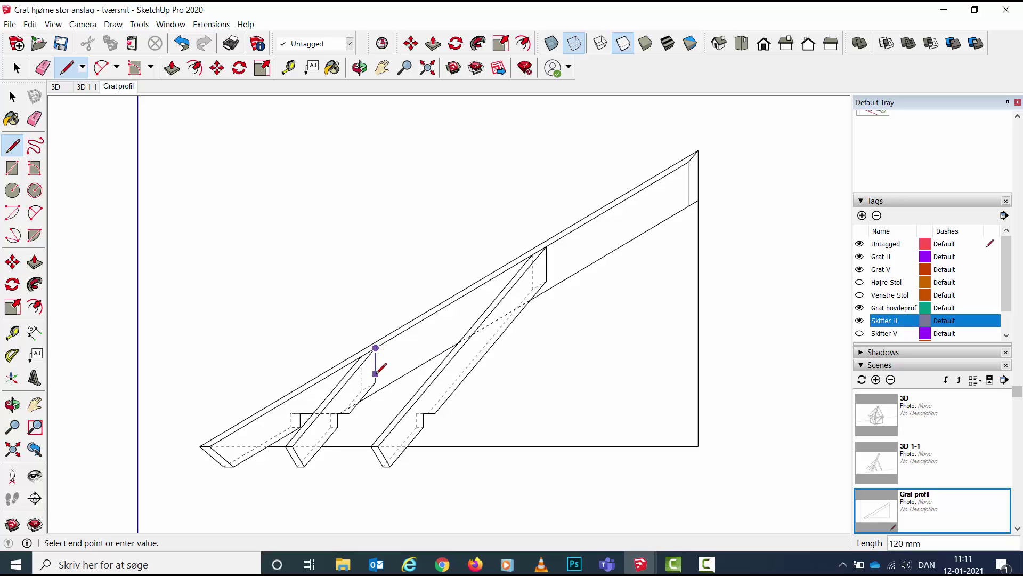
{"action": "left_click", "coordinate": [376, 381]}
{"action": "left_click", "coordinate": [362, 355]}
{"action": "left_click", "coordinate": [375, 347]}
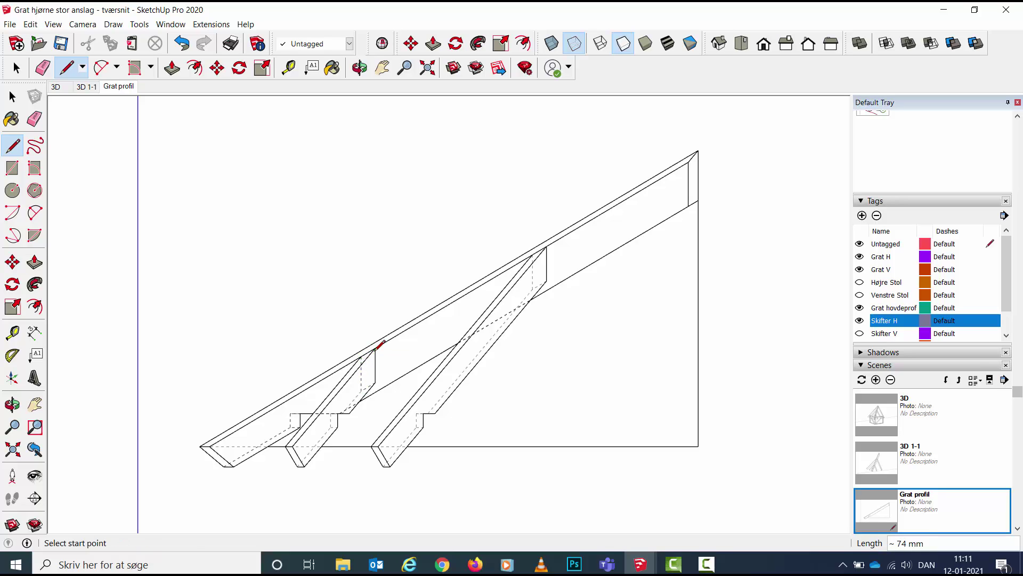
{"action": "key", "text": "space"}
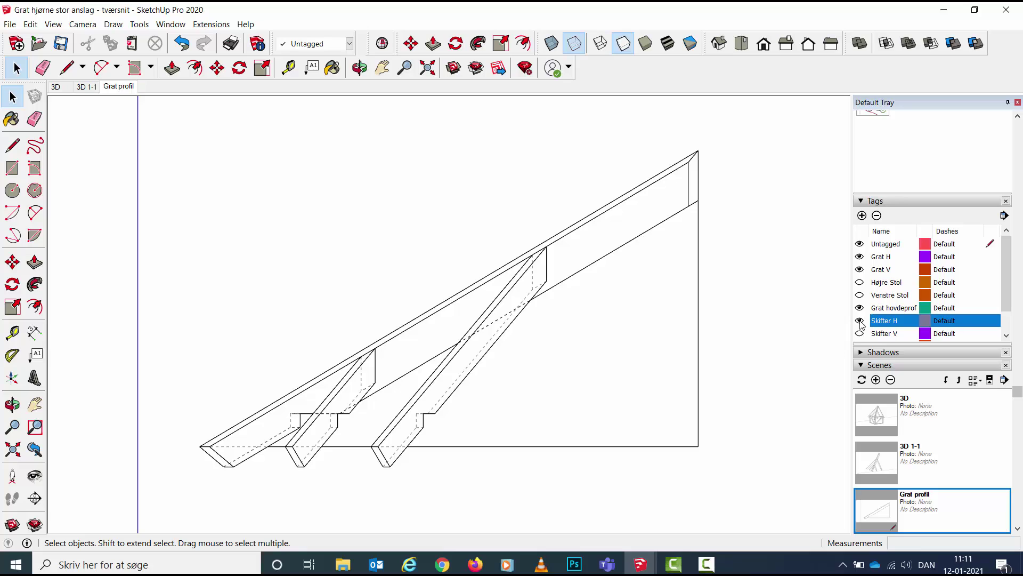
{"action": "left_click", "coordinate": [860, 321]}
{"action": "middle_click_drag", "start_coordinate": [450, 406], "coordinate": [453, 406]}
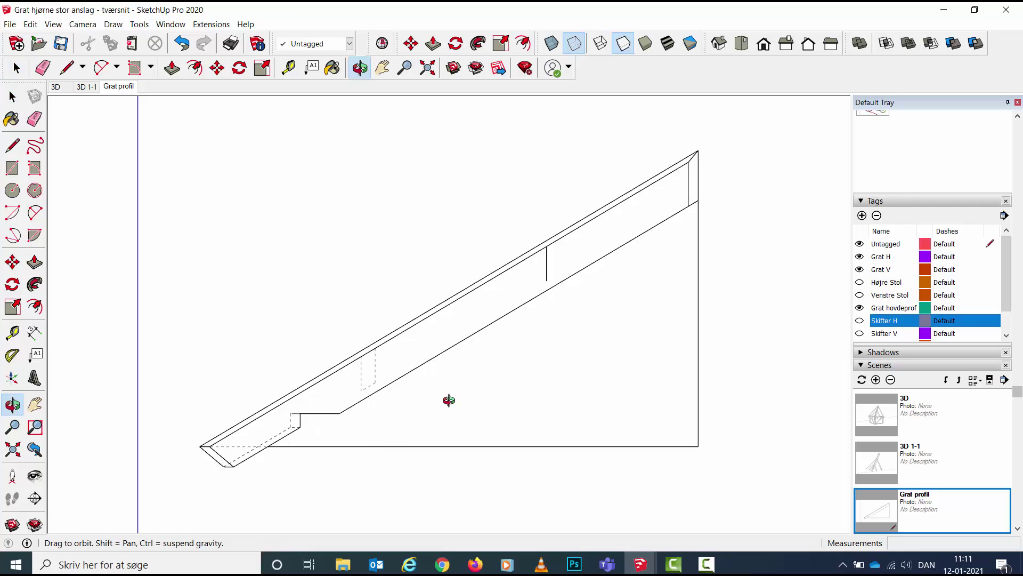
Make the small rectangle on the hip profile into its own group
{"action": "left_click", "coordinate": [371, 378]}
{"action": "right_click", "coordinate": [371, 378]}
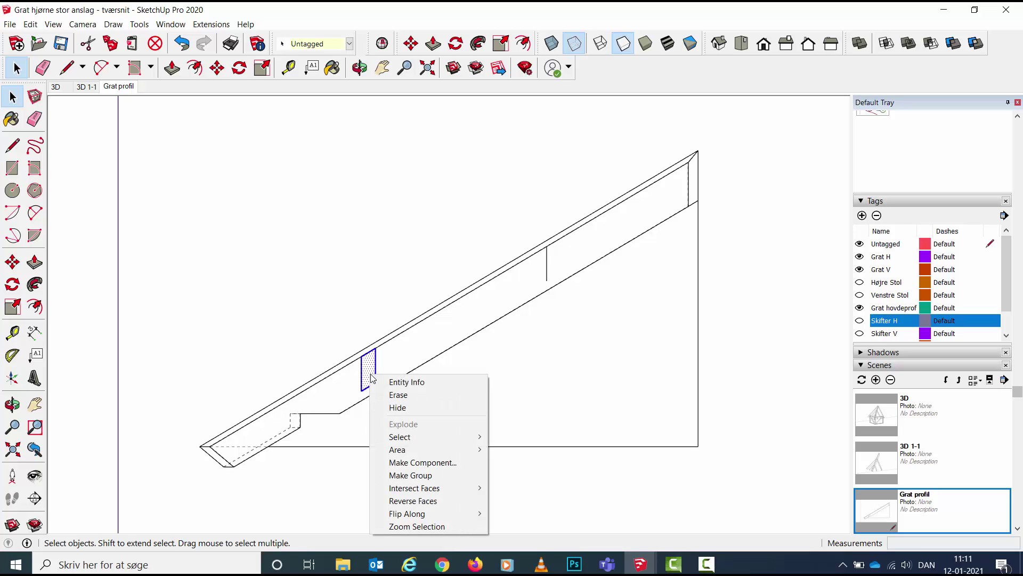
{"action": "left_click", "coordinate": [400, 476]}
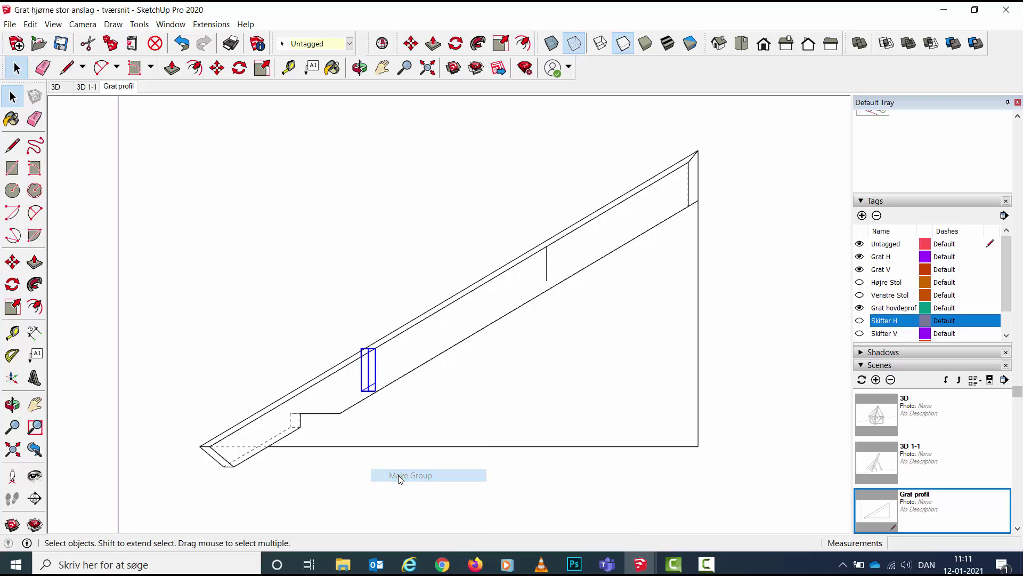
{"action": "double_click", "coordinate": [371, 376]}
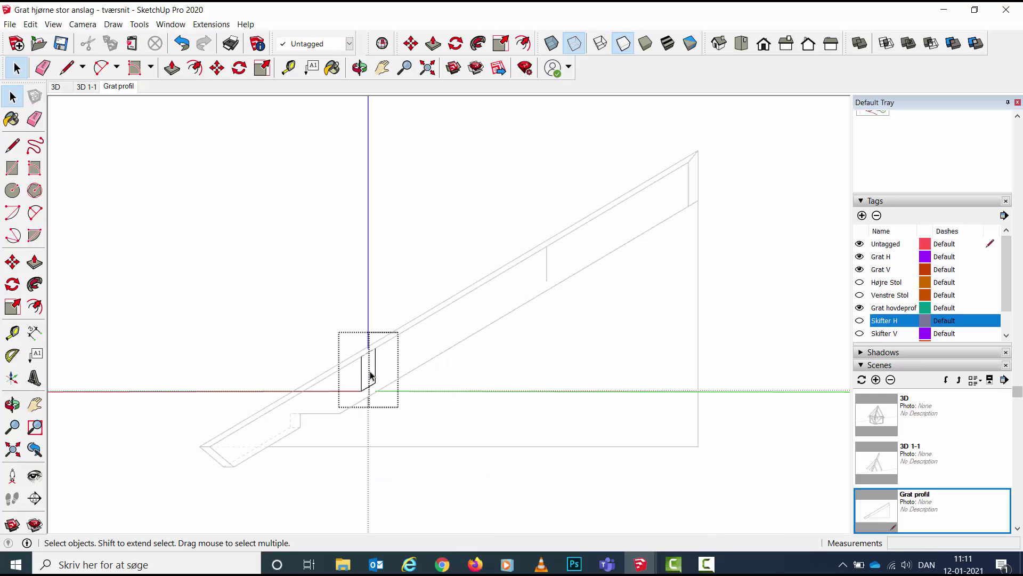
Draw two crossing diagonals inside the rectangle group, then exit and select it
{"action": "left_click", "coordinate": [11, 145]}
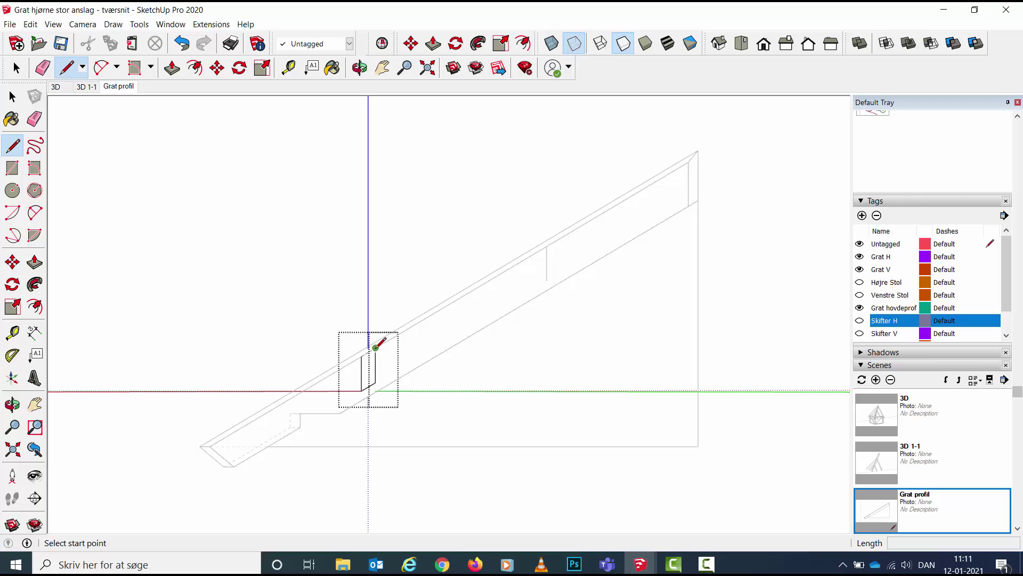
{"action": "left_click", "coordinate": [376, 347]}
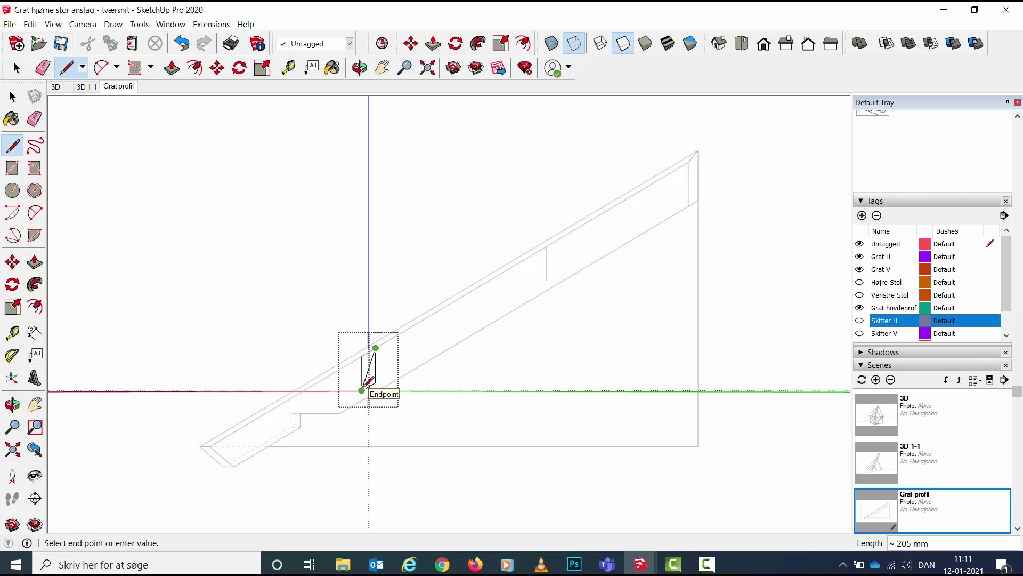
{"action": "left_click", "coordinate": [362, 389]}
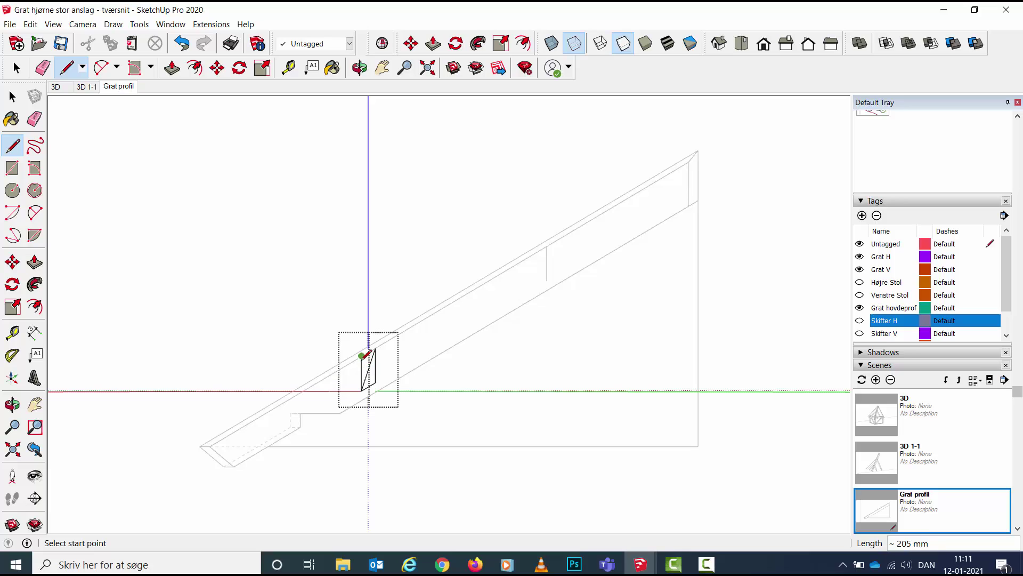
{"action": "left_click", "coordinate": [362, 356]}
{"action": "left_click", "coordinate": [376, 384]}
{"action": "key", "text": "space"}
{"action": "left_click", "coordinate": [439, 457]}
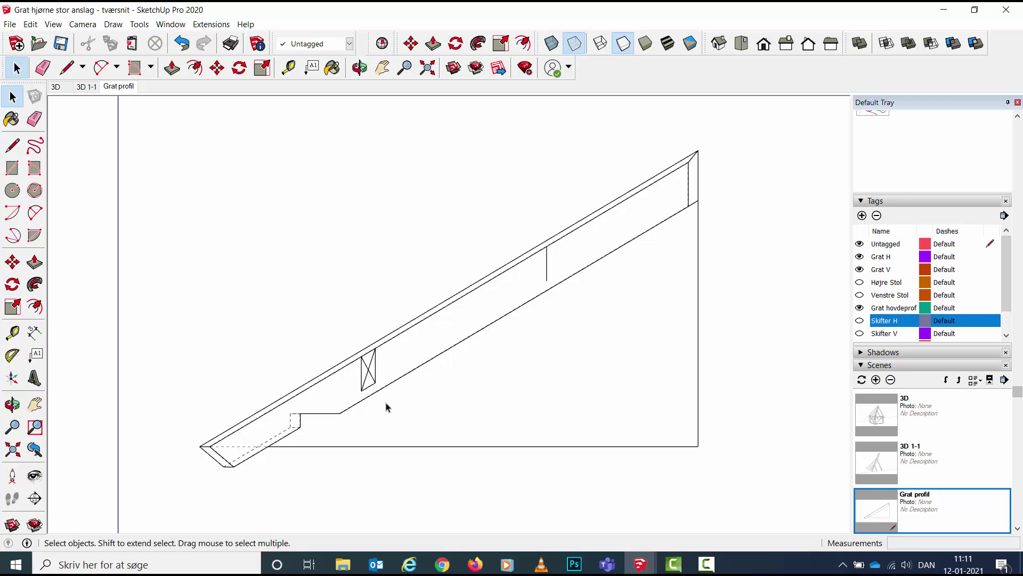
{"action": "left_click", "coordinate": [368, 372]}
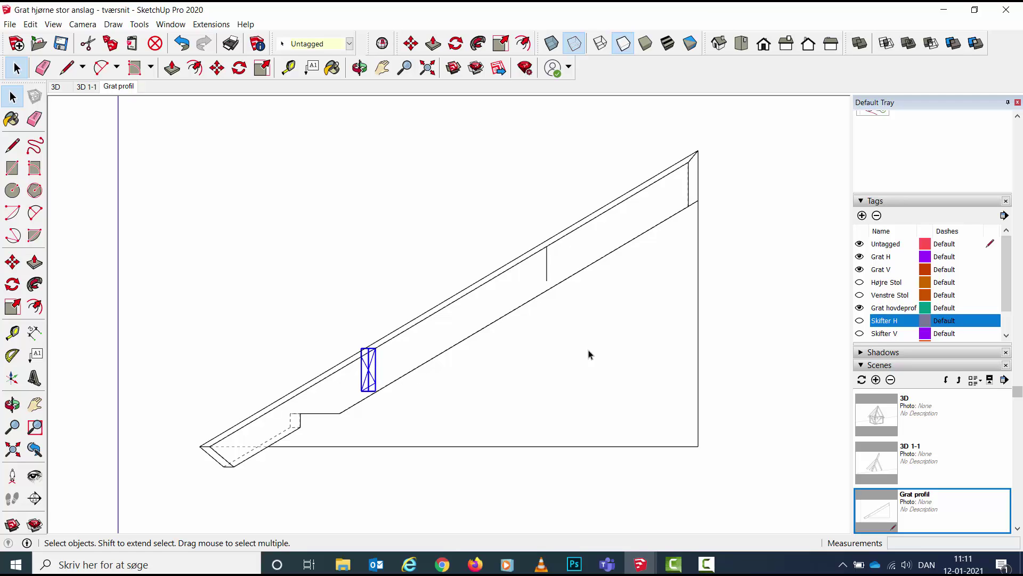
Create a new tag named 'anslag'
{"action": "left_click", "coordinate": [862, 216]}
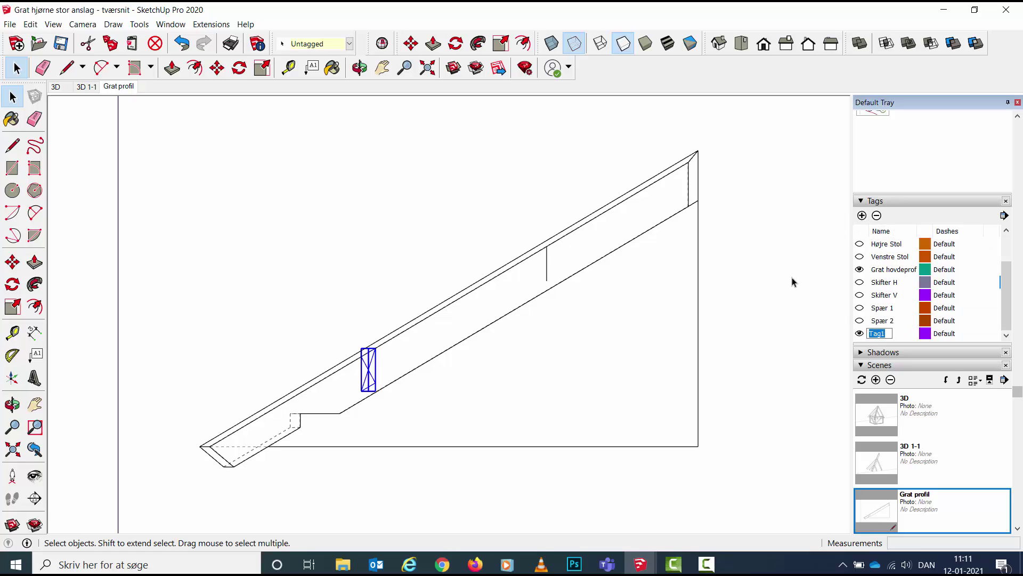
{"action": "type", "text": "ansl"}
{"action": "key", "text": "Return"}
Assign the crossed rectangle group to the anslag tag and toggle its visibility to verify
{"action": "left_click", "coordinate": [349, 47]}
{"action": "left_click", "coordinate": [305, 68]}
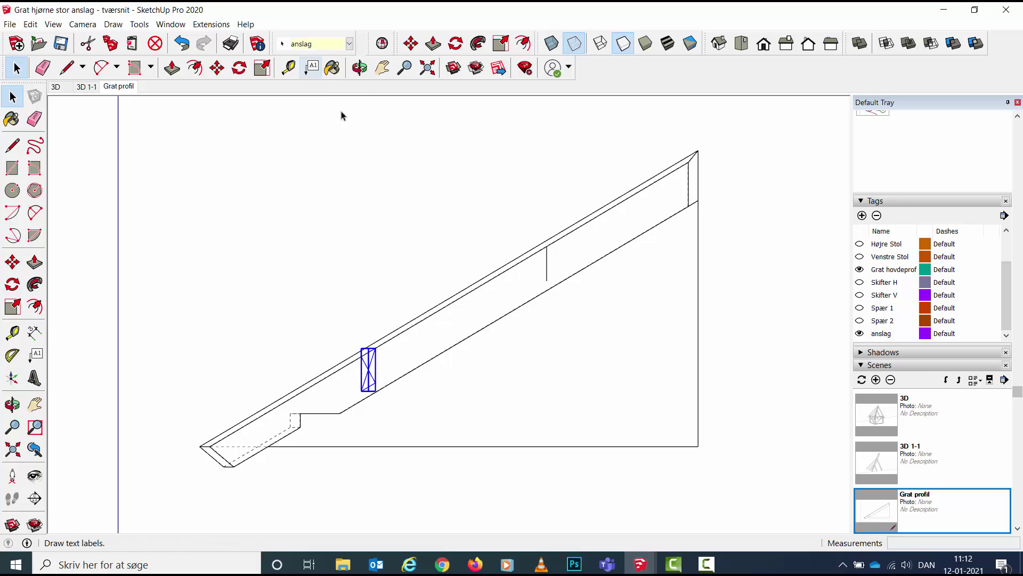
{"action": "left_click", "coordinate": [740, 335]}
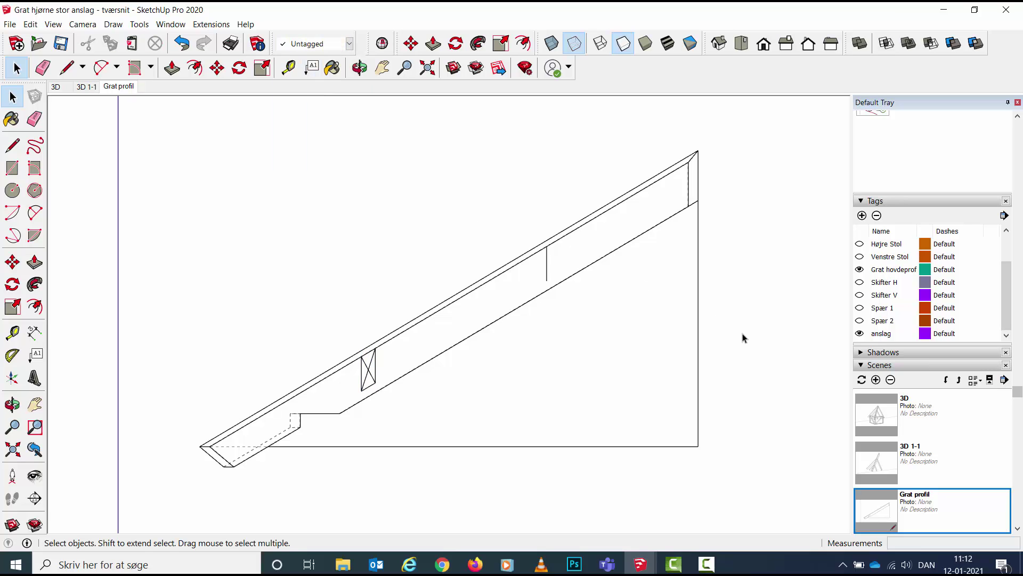
{"action": "left_click", "coordinate": [859, 334]}
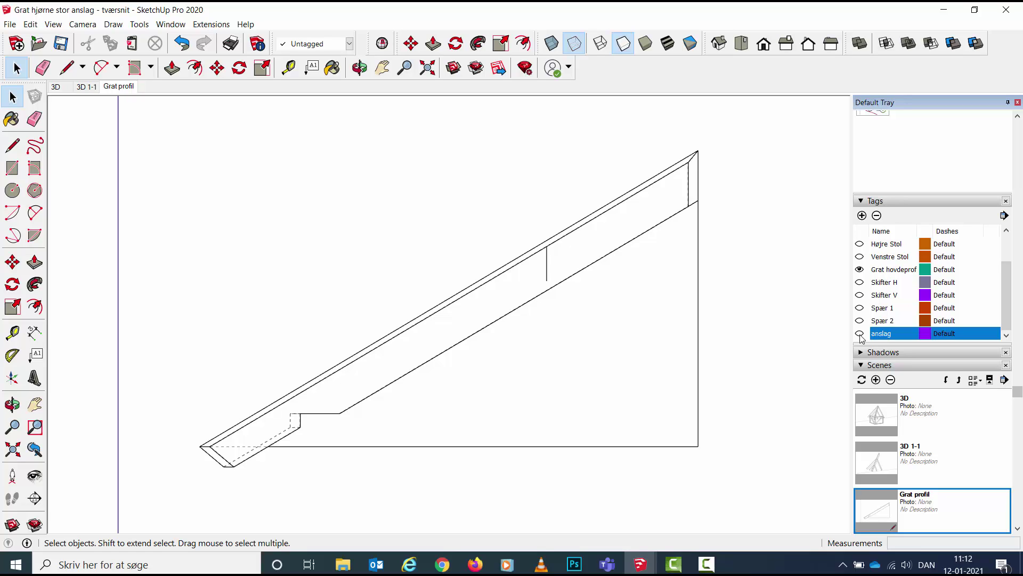
{"action": "left_click", "coordinate": [859, 334]}
{"action": "mouse_move", "coordinate": [639, 565]}
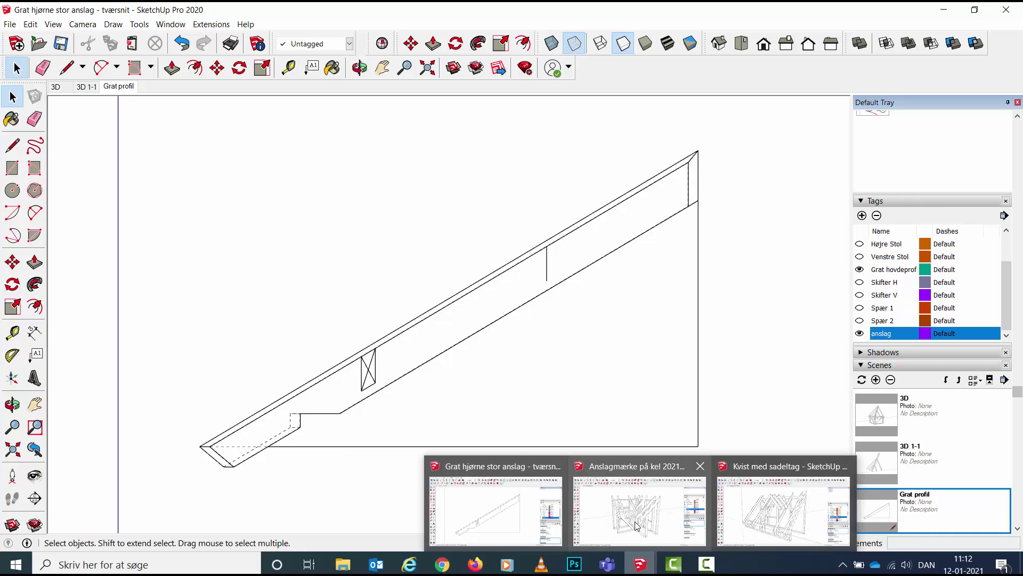
Switch to the 'Anslagmærke på kel 2021' model and show its Kelhovdeprofil scene
{"action": "left_click", "coordinate": [636, 526]}
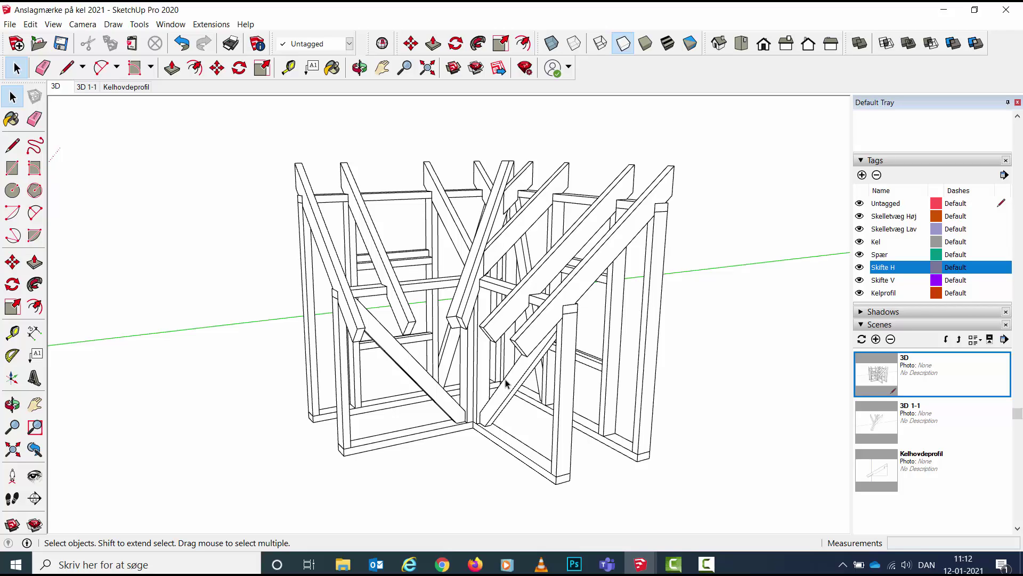
{"action": "left_click", "coordinate": [86, 87]}
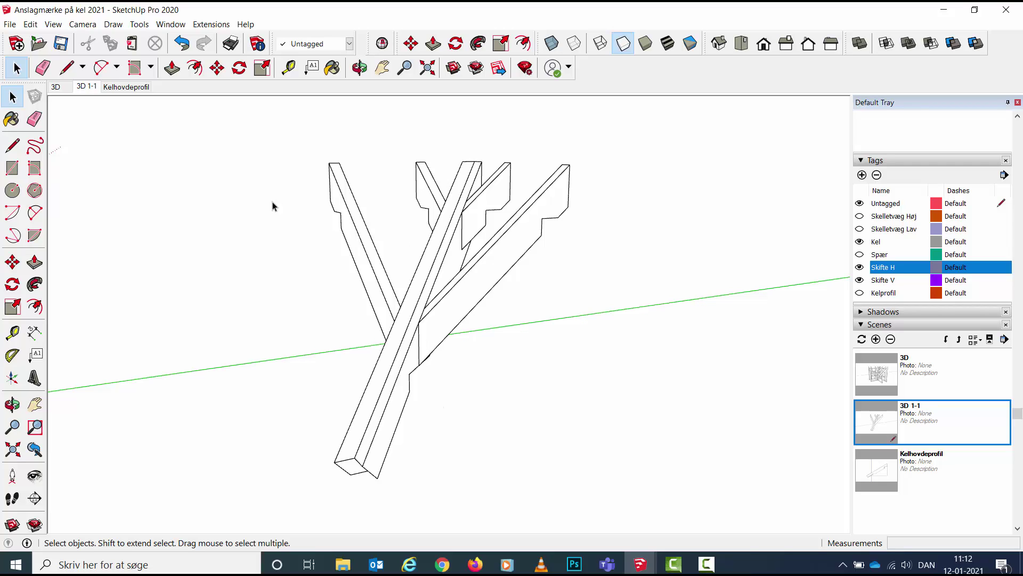
{"action": "left_click", "coordinate": [126, 87]}
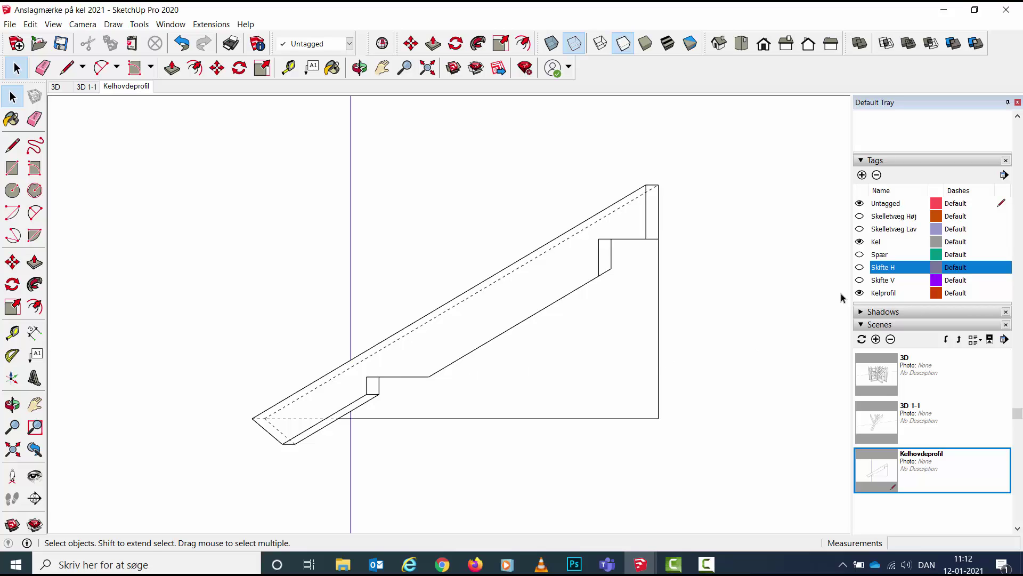
With Skifte H shown, draw a vertical mark in the valley profile group at the upper rafter
{"action": "left_click", "coordinate": [859, 268]}
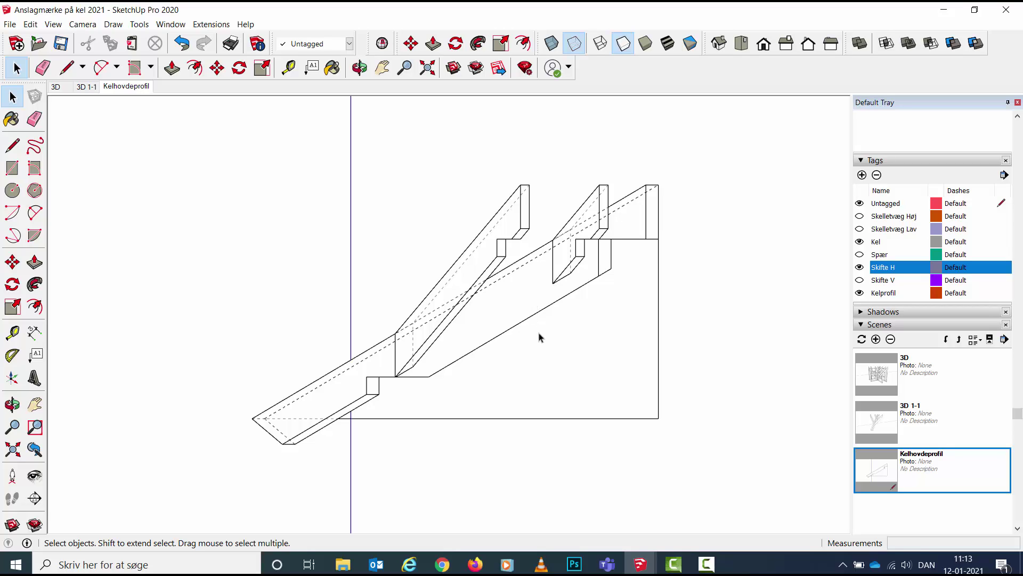
{"action": "double_click", "coordinate": [514, 301]}
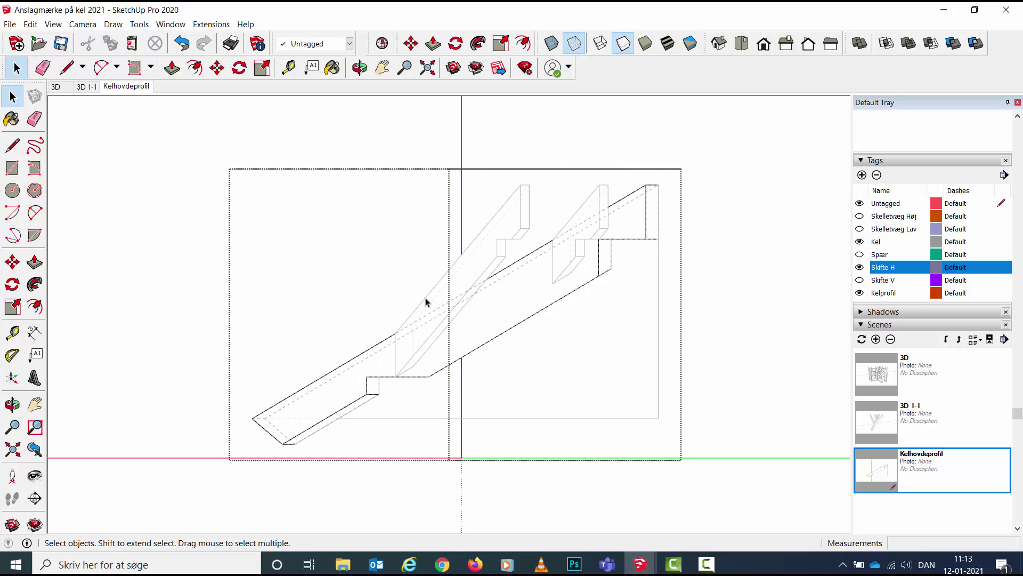
{"action": "left_click", "coordinate": [12, 145]}
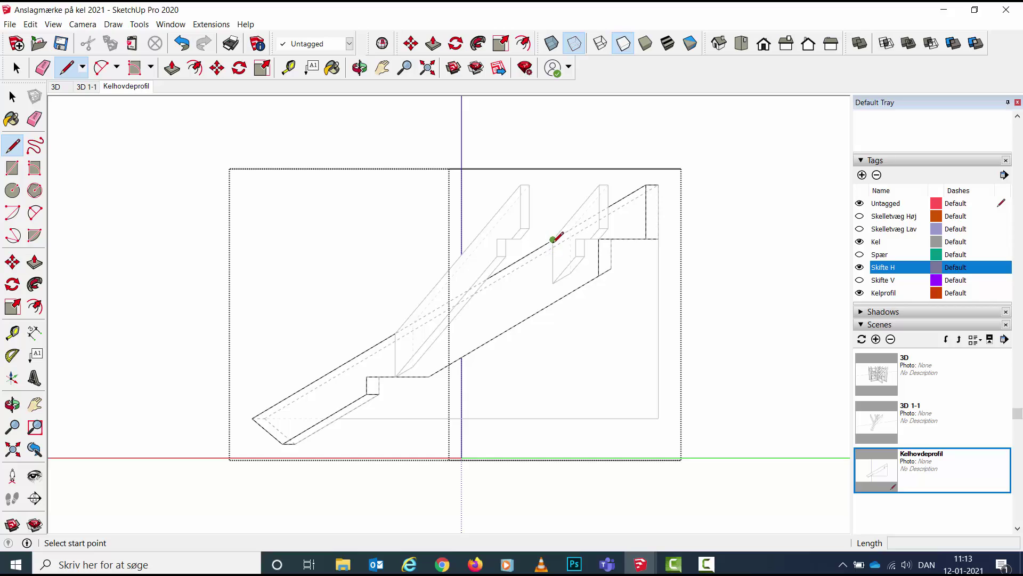
{"action": "left_click", "coordinate": [553, 240]}
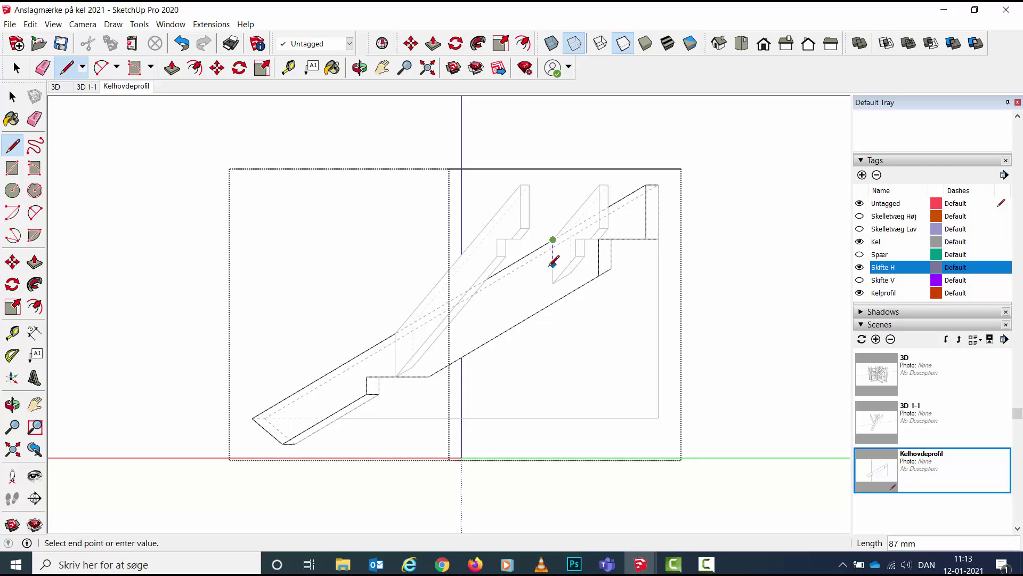
{"action": "left_click", "coordinate": [553, 282]}
{"action": "key", "text": "space"}
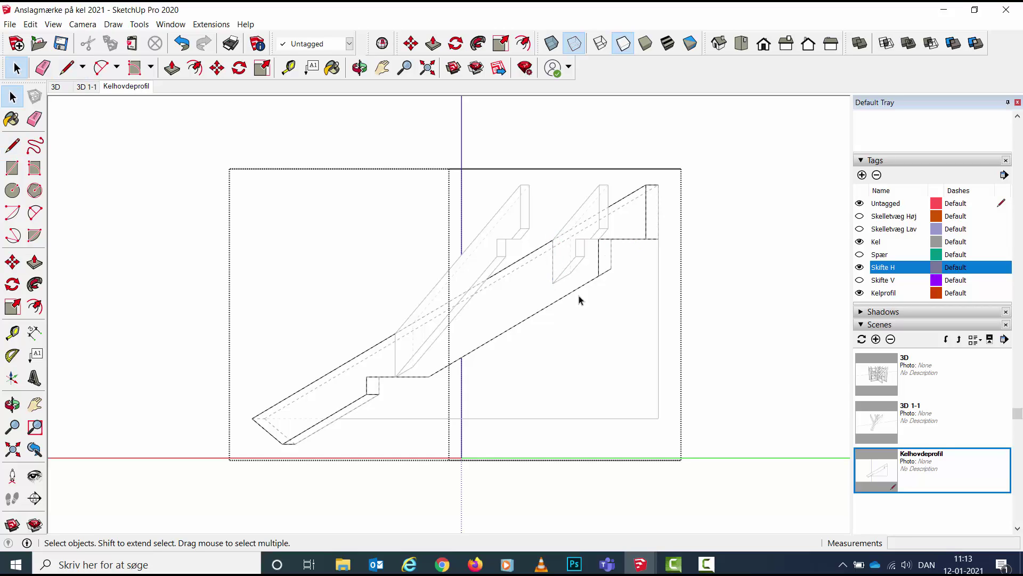
{"action": "left_click", "coordinate": [719, 313]}
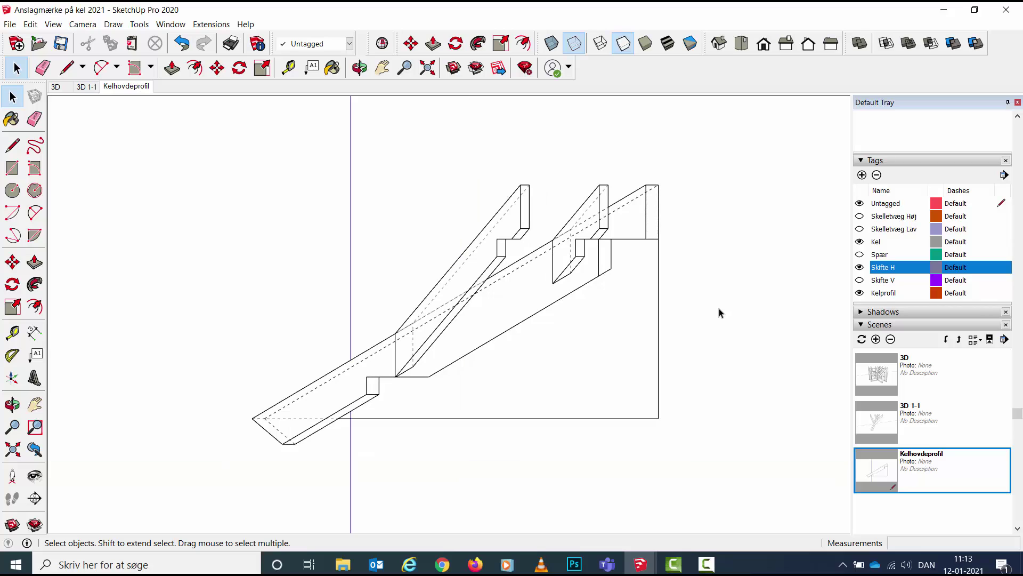
{"action": "left_click", "coordinate": [860, 267]}
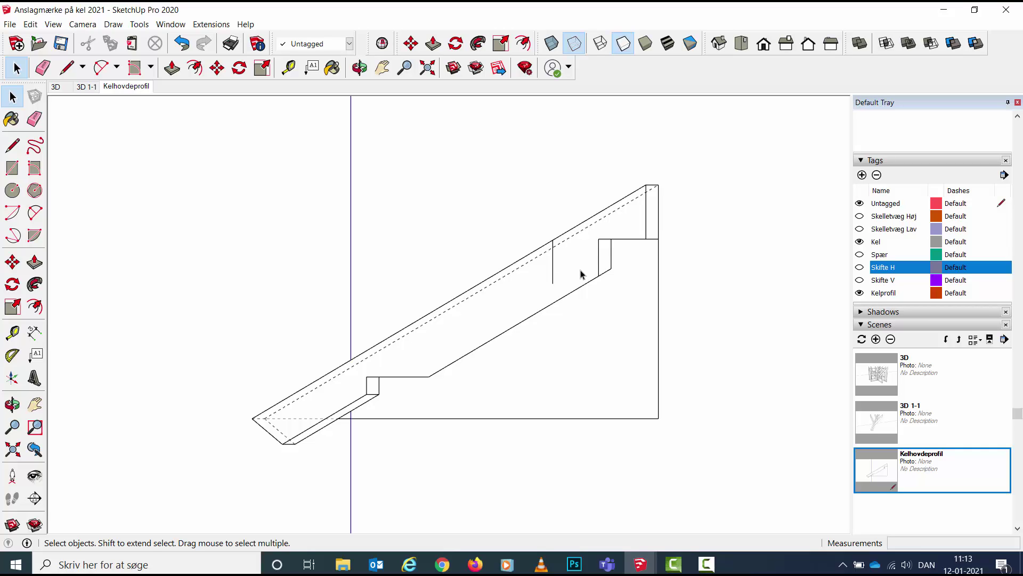
{"action": "left_click", "coordinate": [859, 267]}
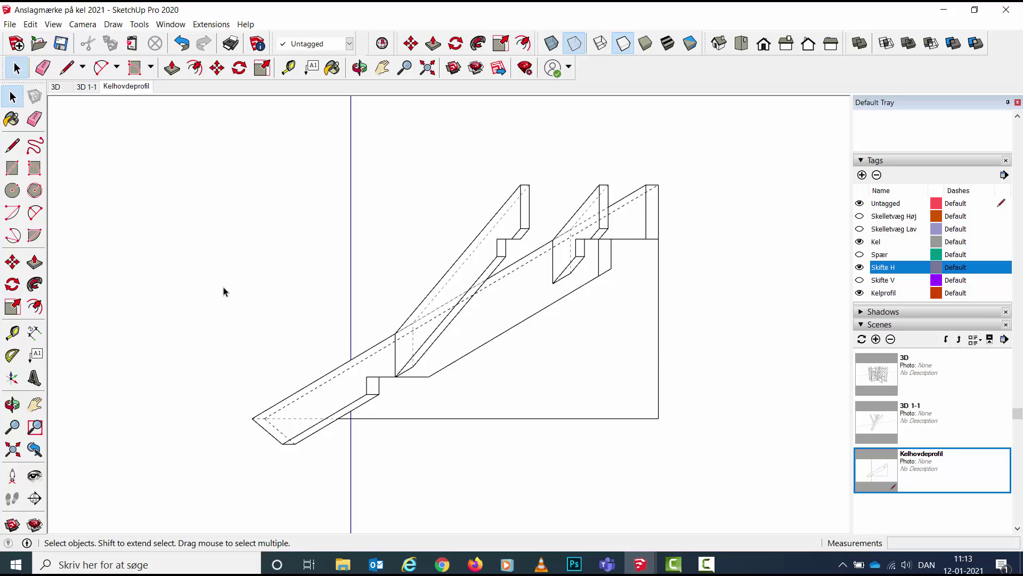
Draw the edge at the lower rafter to close a narrow rectangle, hide Skifte H, and select it
{"action": "left_click", "coordinate": [14, 149]}
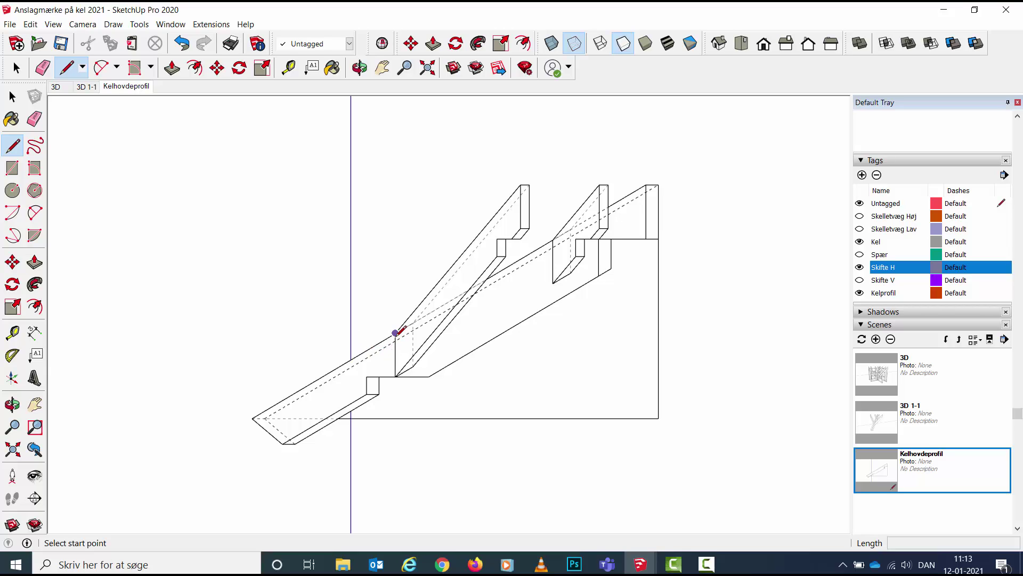
{"action": "left_click", "coordinate": [395, 333]}
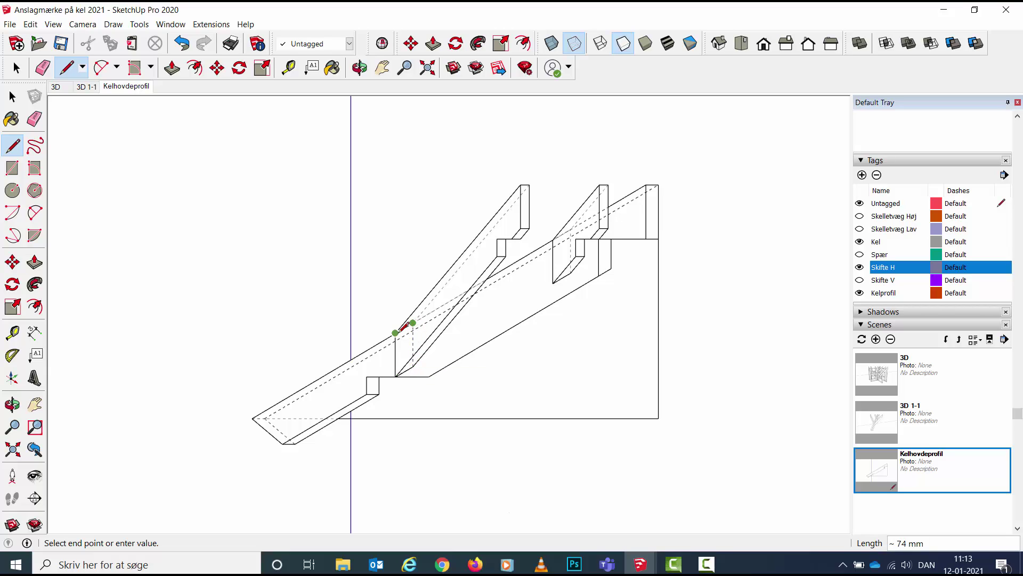
{"action": "left_click", "coordinate": [398, 331]}
{"action": "key", "text": "space"}
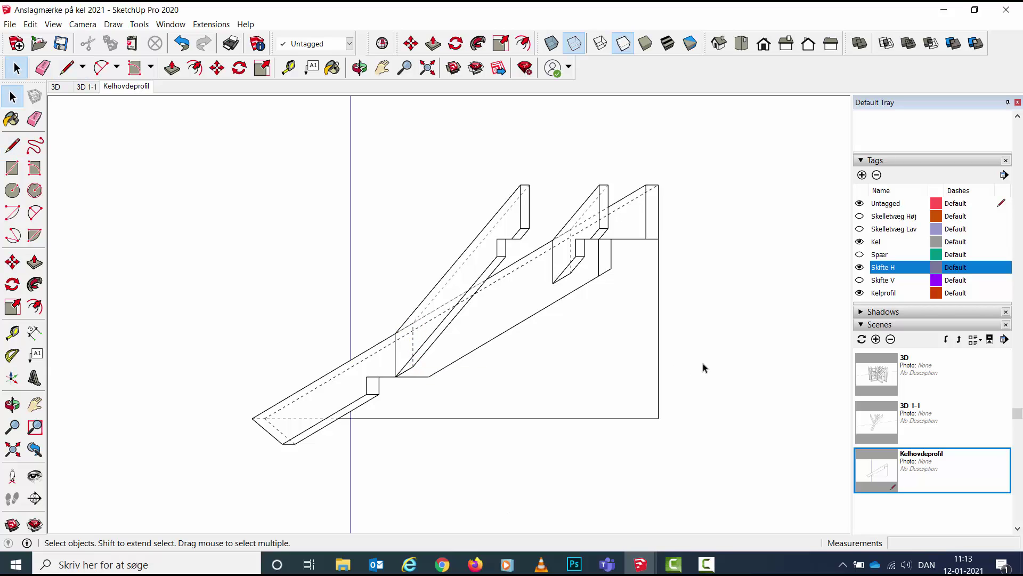
{"action": "left_click", "coordinate": [860, 268]}
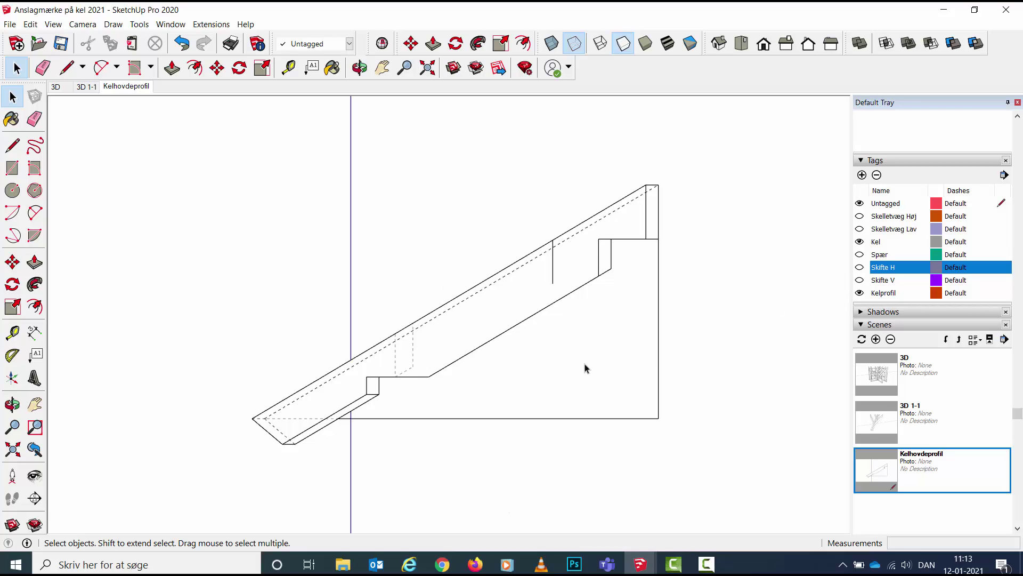
{"action": "middle_click_drag", "start_coordinate": [497, 389], "coordinate": [493, 385]}
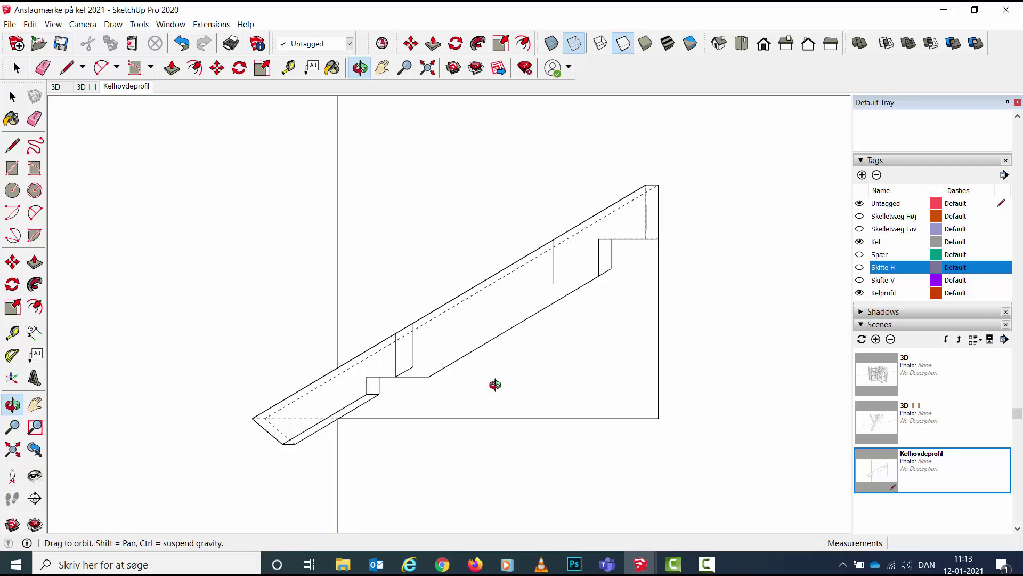
{"action": "left_click", "coordinate": [404, 358]}
{"action": "right_click", "coordinate": [404, 359]}
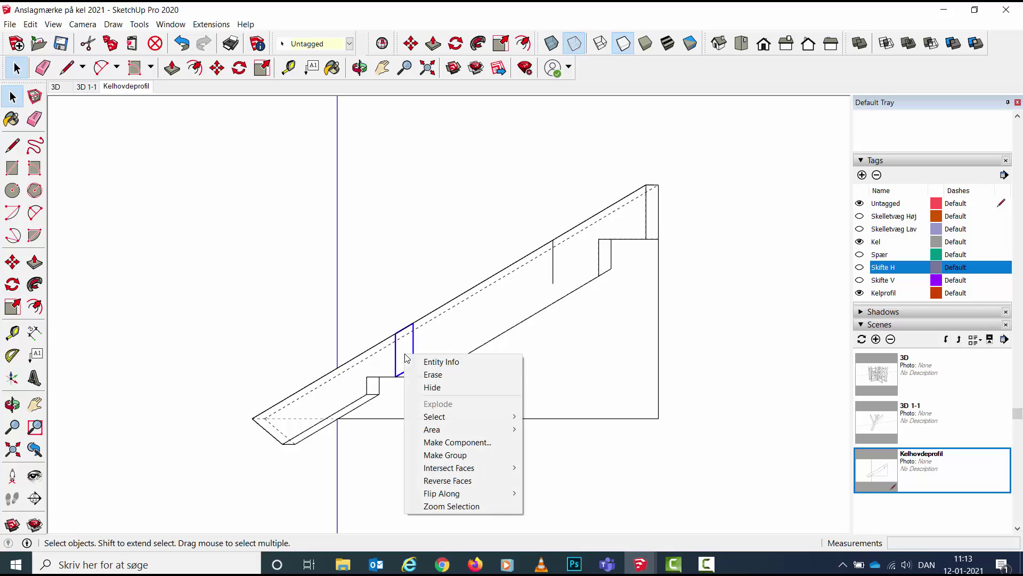
Group the narrow valley-profile rectangle and draw two crossing diagonals inside it
{"action": "left_click", "coordinate": [433, 454]}
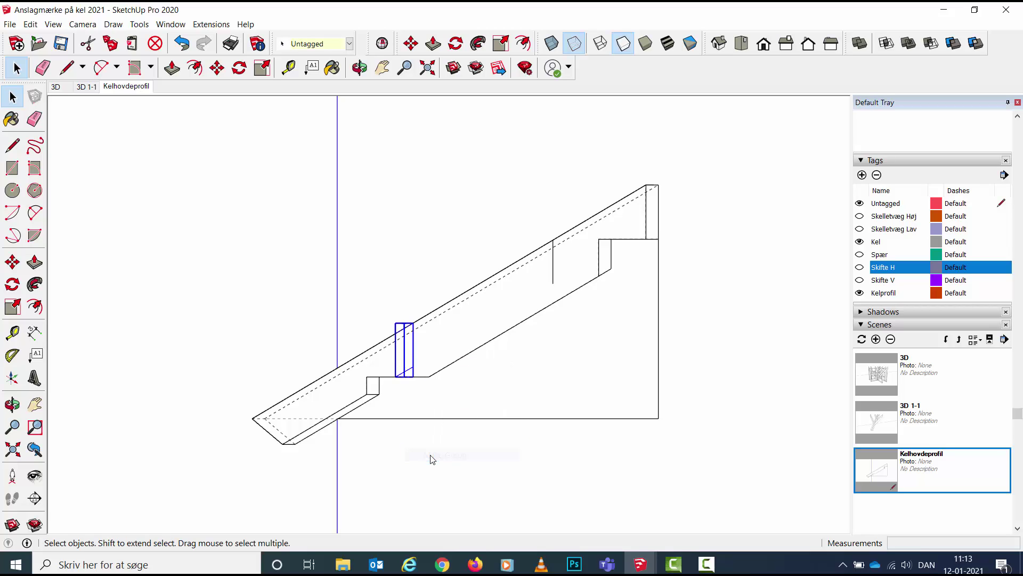
{"action": "double_click", "coordinate": [407, 357]}
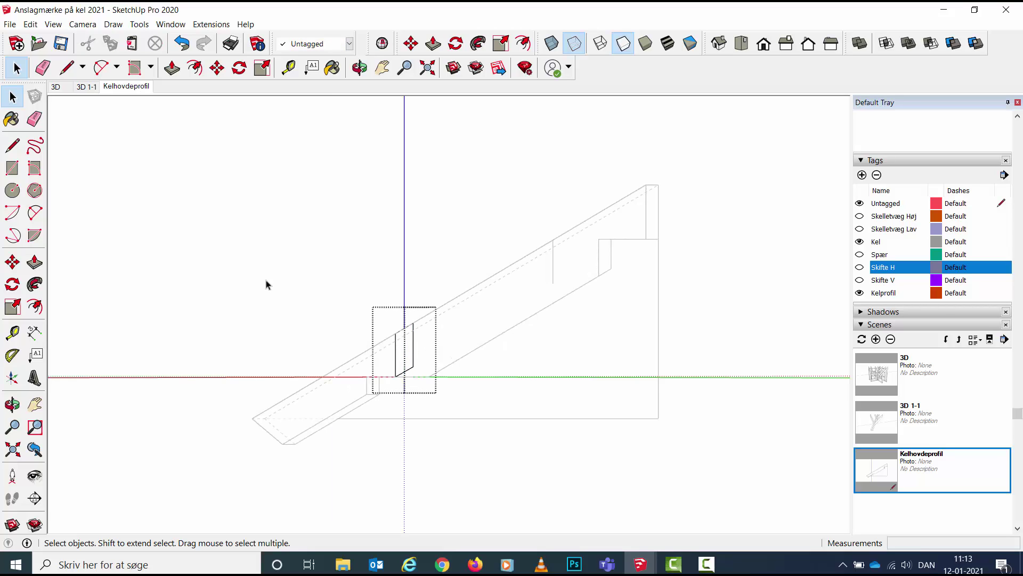
{"action": "left_click", "coordinate": [13, 145]}
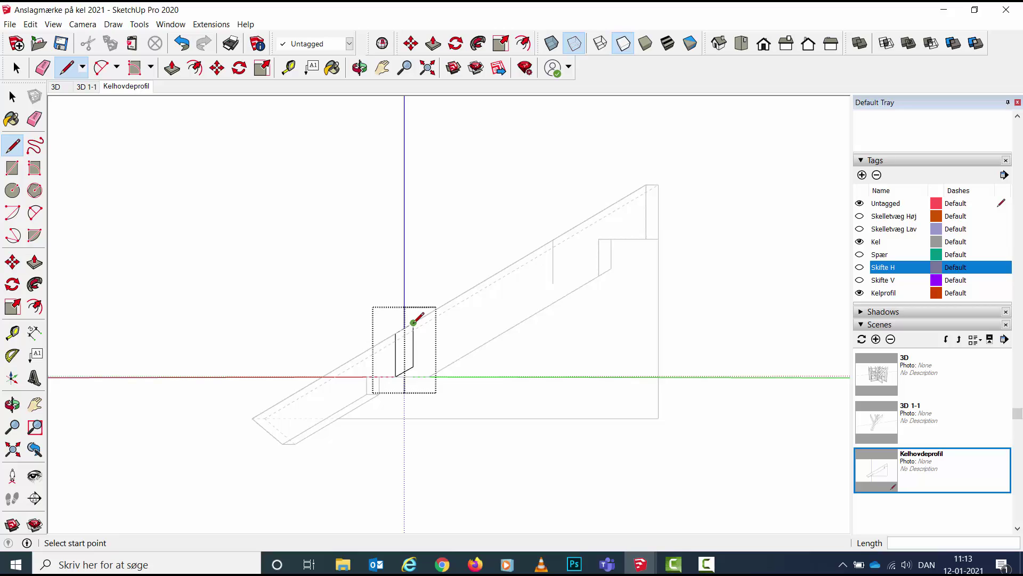
{"action": "left_click", "coordinate": [414, 322]}
{"action": "left_click", "coordinate": [396, 376]}
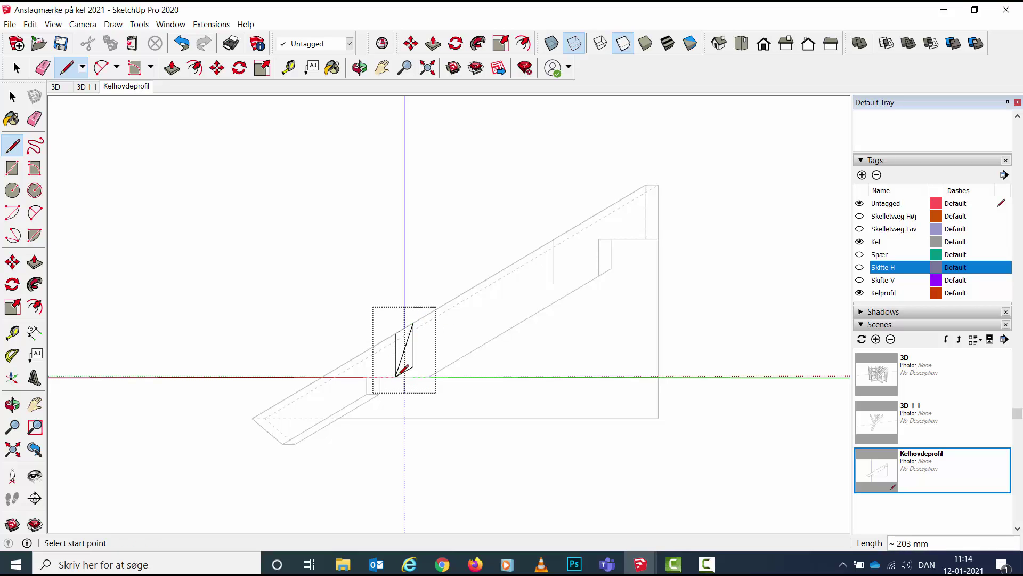
{"action": "left_click", "coordinate": [395, 333]}
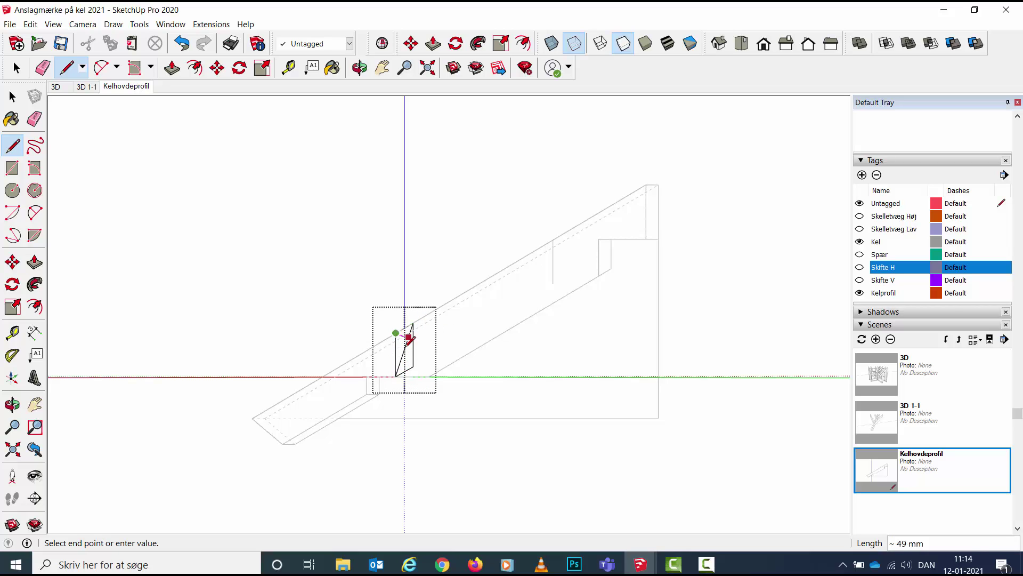
{"action": "left_click", "coordinate": [414, 365]}
{"action": "key", "text": "space"}
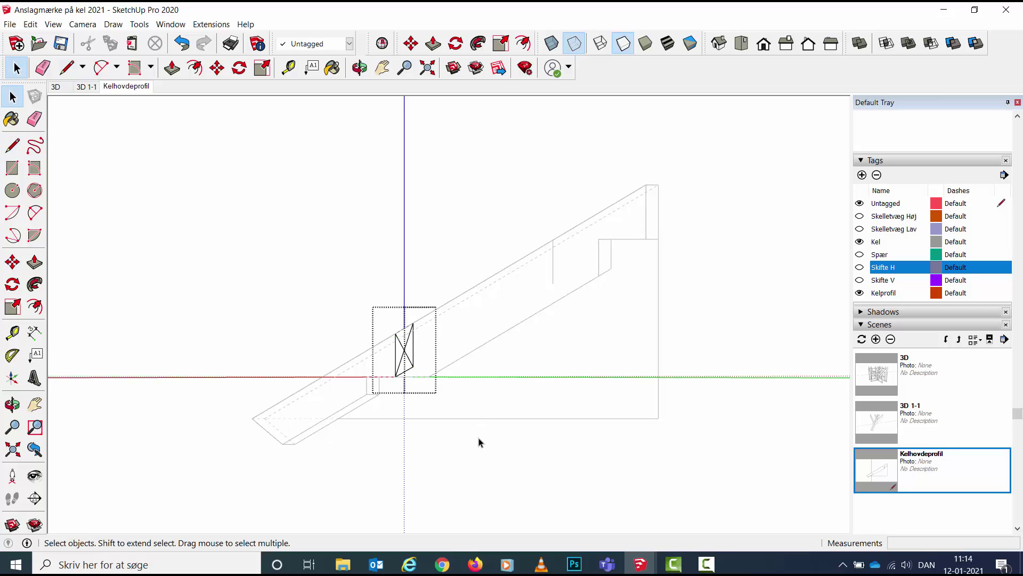
{"action": "left_click", "coordinate": [478, 442]}
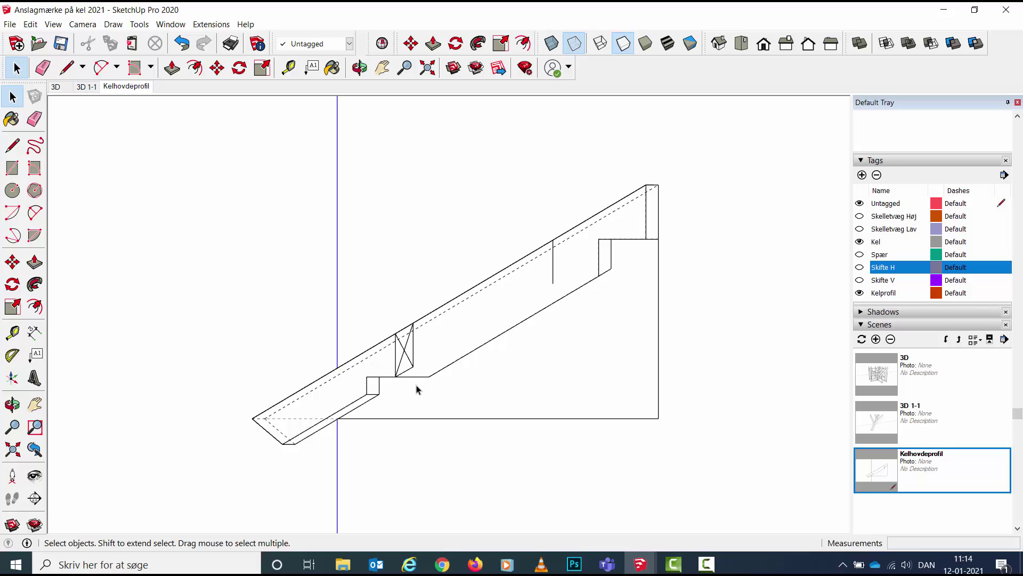
With the crossed rectangle group selected, create a new tag named anslag
{"action": "left_click", "coordinate": [406, 356]}
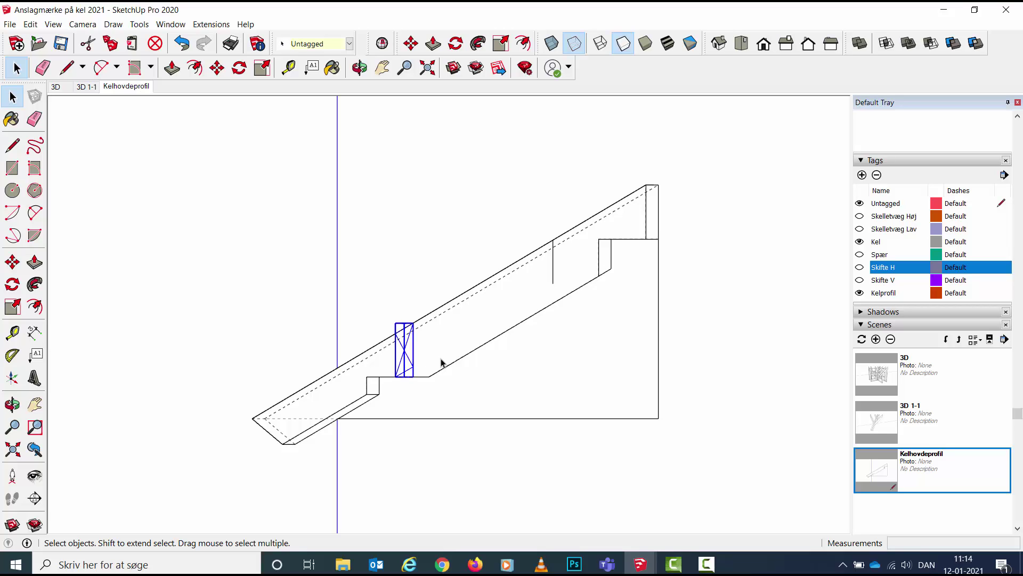
{"action": "left_click", "coordinate": [862, 175]}
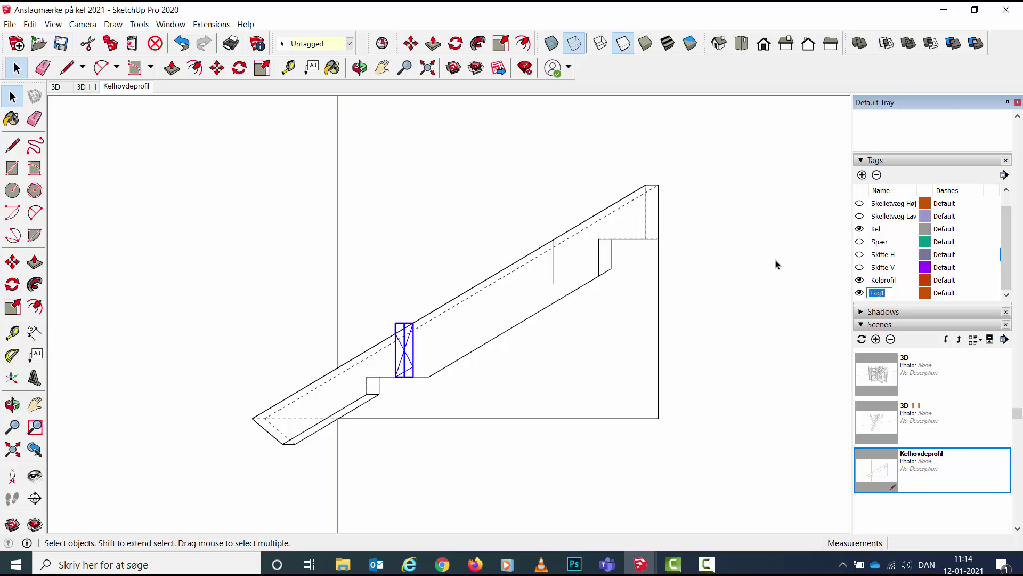
{"action": "type", "text": "ansl"}
{"action": "key", "text": "Return"}
Assign the group to the anslag tag and toggle the tag's visibility to verify
{"action": "left_click", "coordinate": [349, 44]}
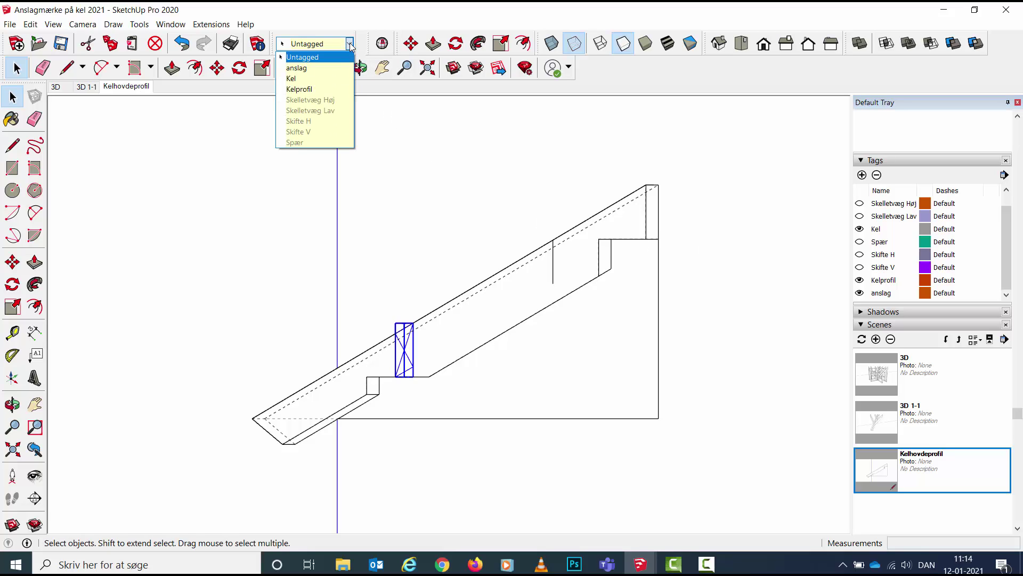
{"action": "left_click", "coordinate": [305, 68]}
{"action": "left_click", "coordinate": [767, 425]}
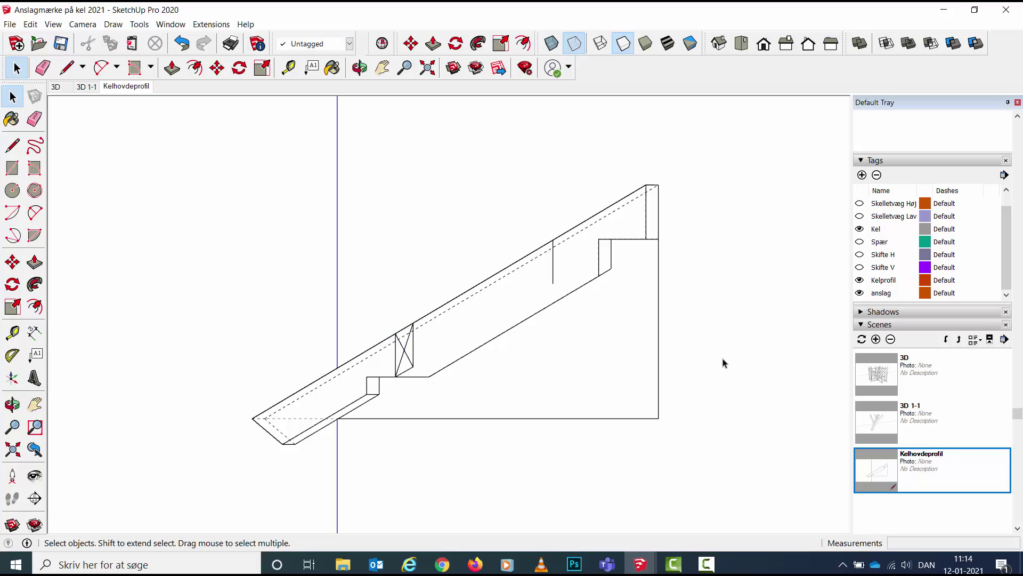
{"action": "left_click", "coordinate": [860, 293]}
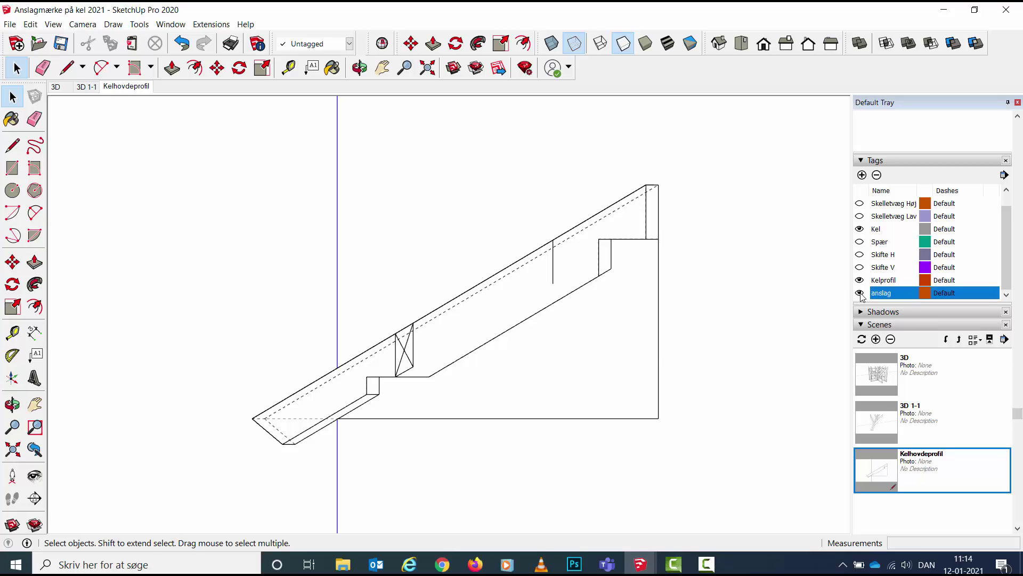
{"action": "left_click", "coordinate": [860, 293]}
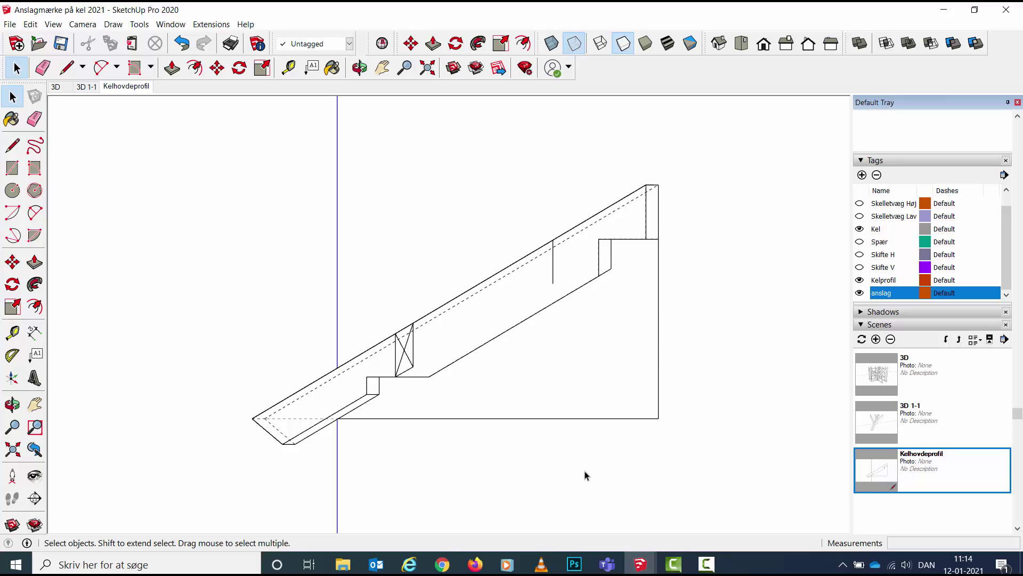
{"action": "mouse_move", "coordinate": [640, 565]}
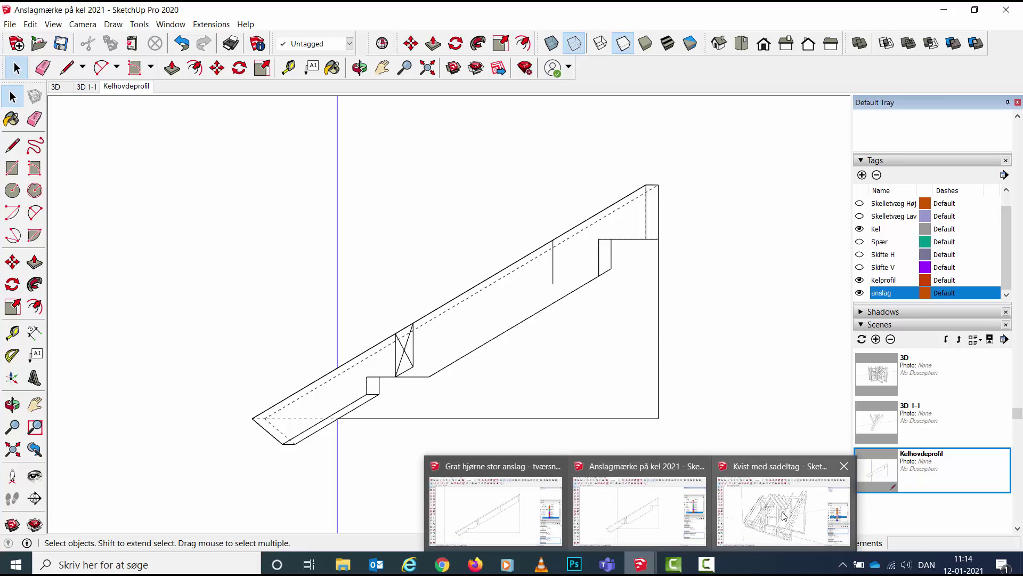
Switch to the Kvist med sadeltag model and go via 3D 1-1 to the Plankekelhovdeprofil scene
{"action": "left_click", "coordinate": [783, 516]}
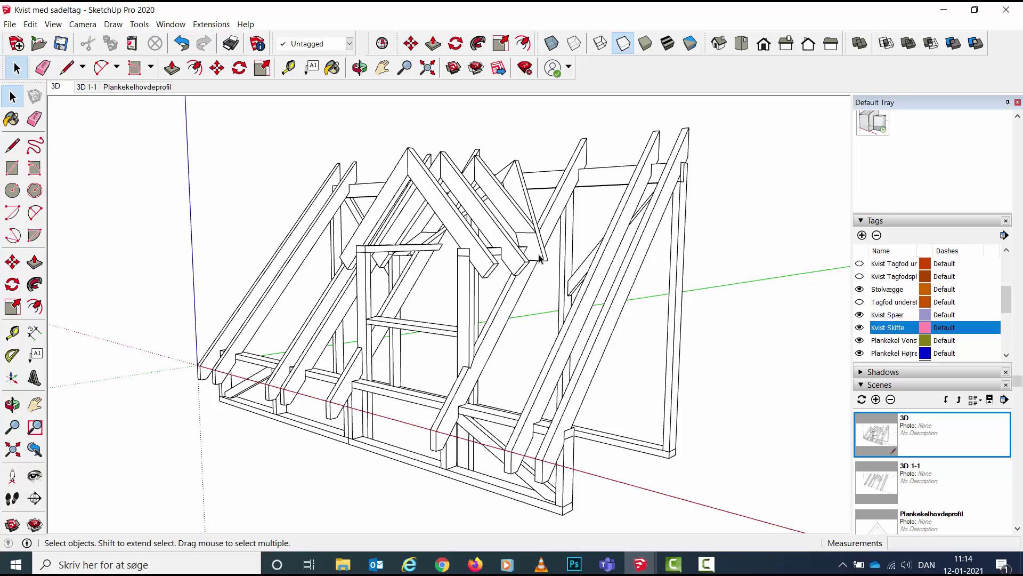
{"action": "left_click", "coordinate": [88, 87]}
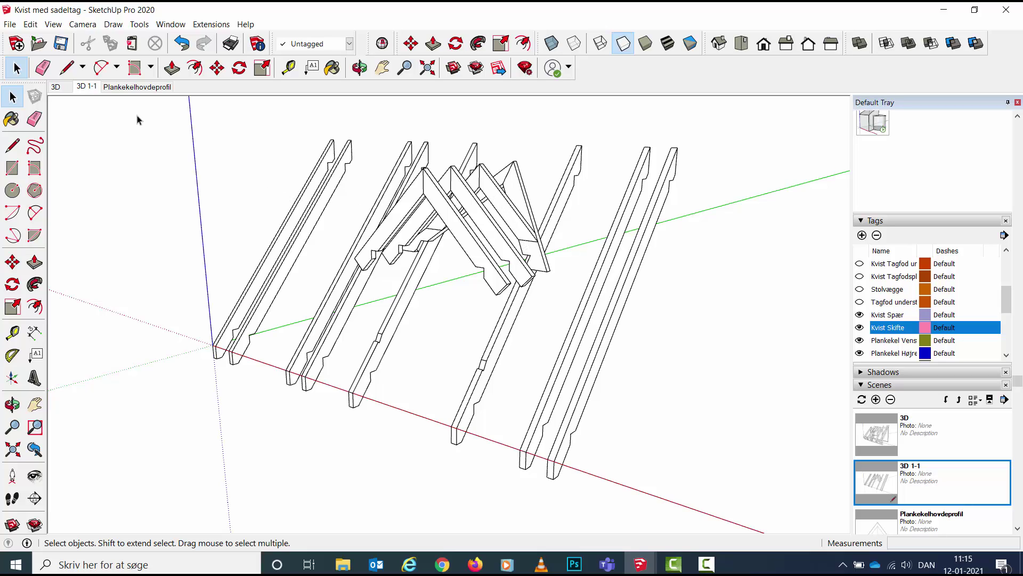
{"action": "left_click", "coordinate": [136, 87]}
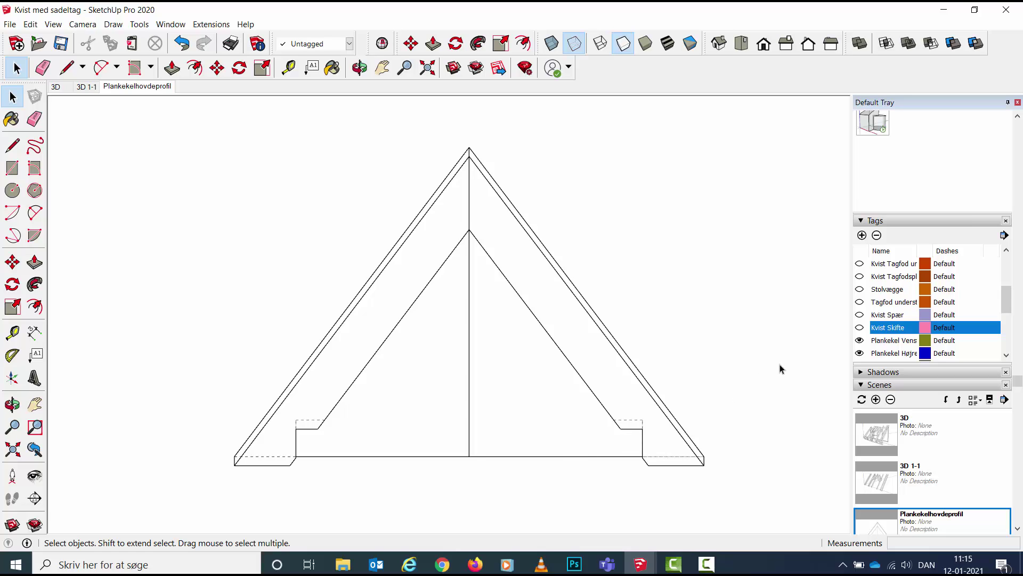
Inside the left roof group, draw a horizontal line where the Kvist Skifte boards meet it, then hide Kvist Skifte
{"action": "left_click", "coordinate": [860, 328]}
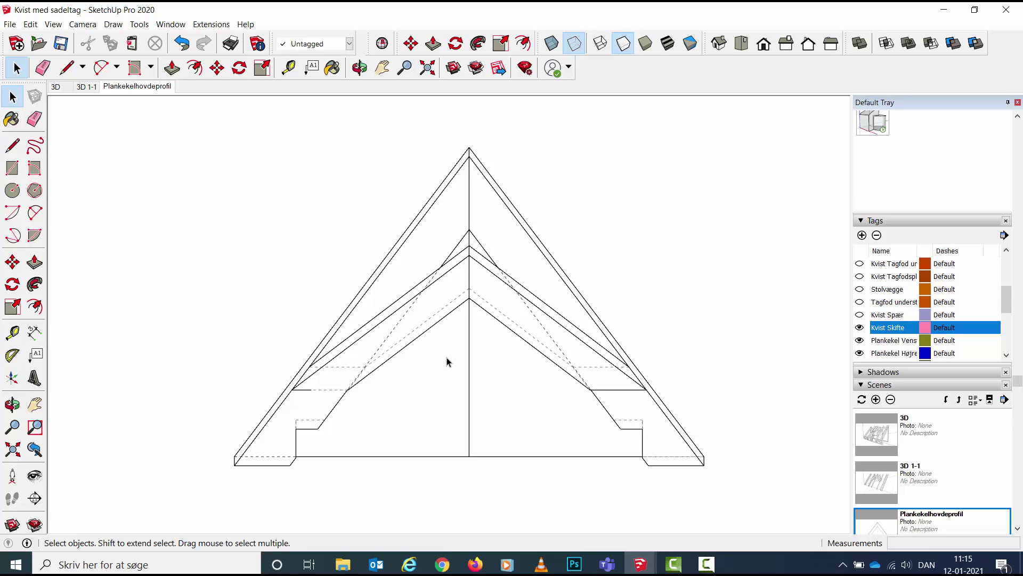
{"action": "double_click", "coordinate": [396, 280]}
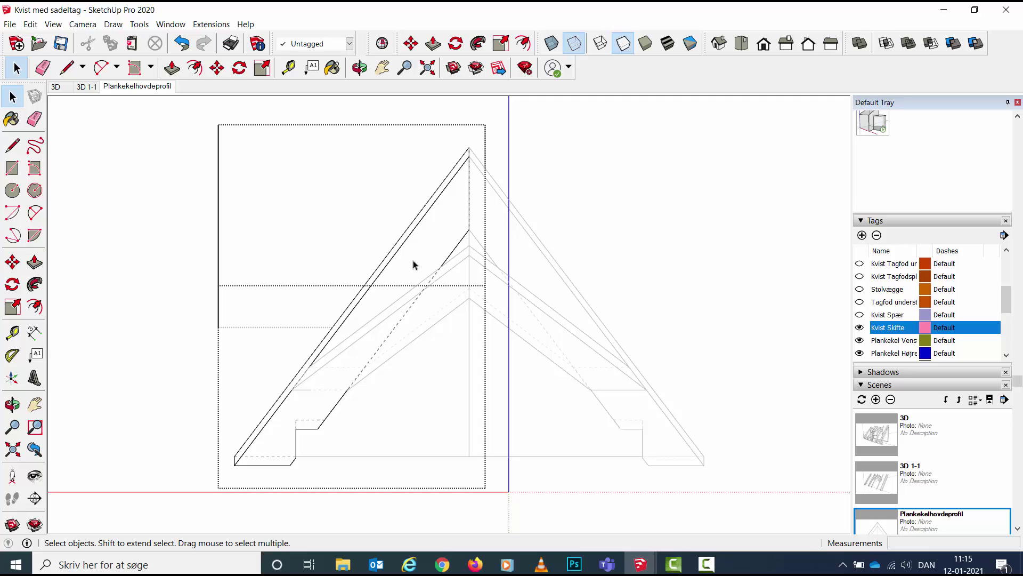
{"action": "left_click", "coordinate": [12, 144]}
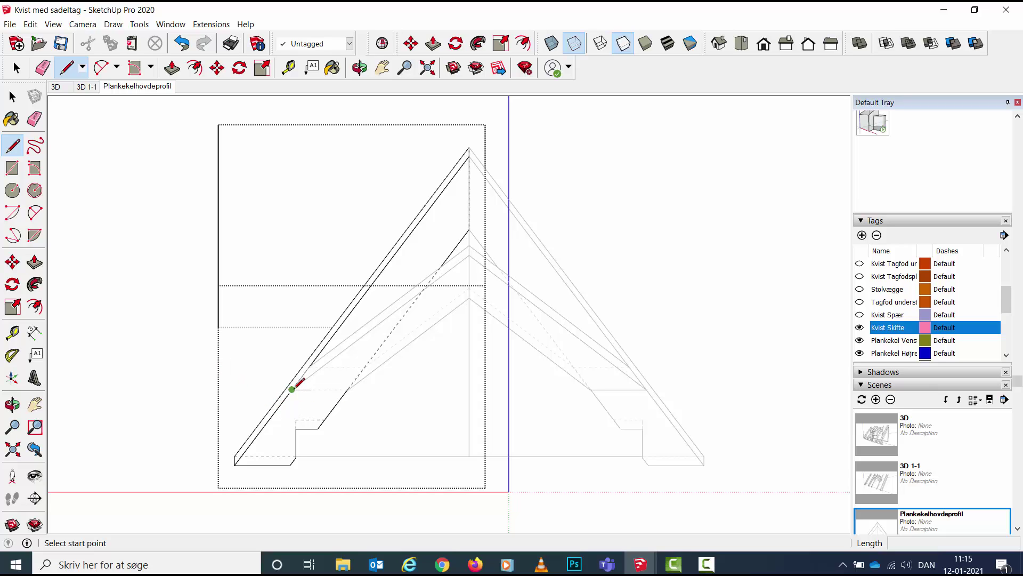
{"action": "left_click", "coordinate": [292, 389]}
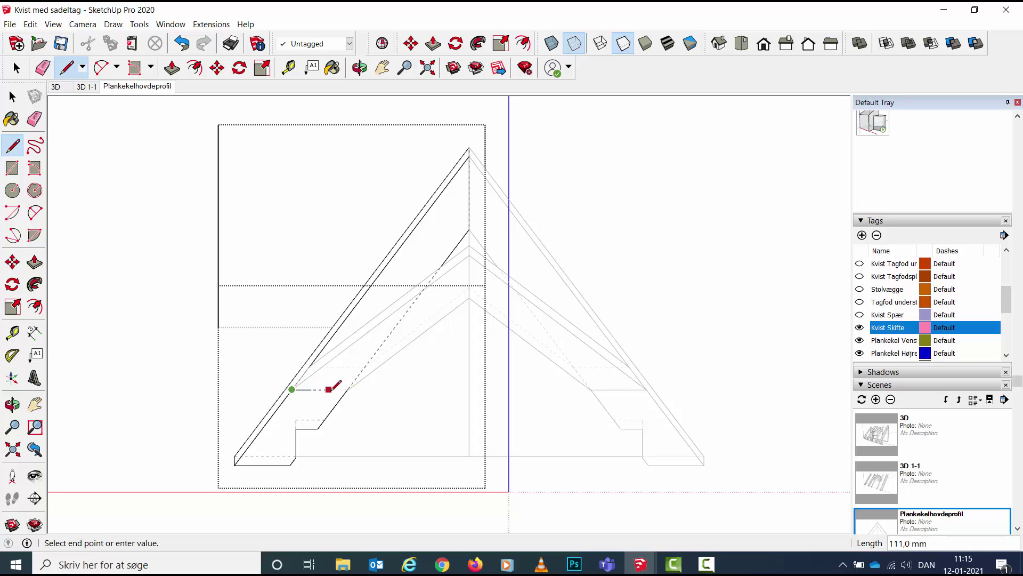
{"action": "left_click", "coordinate": [349, 388]}
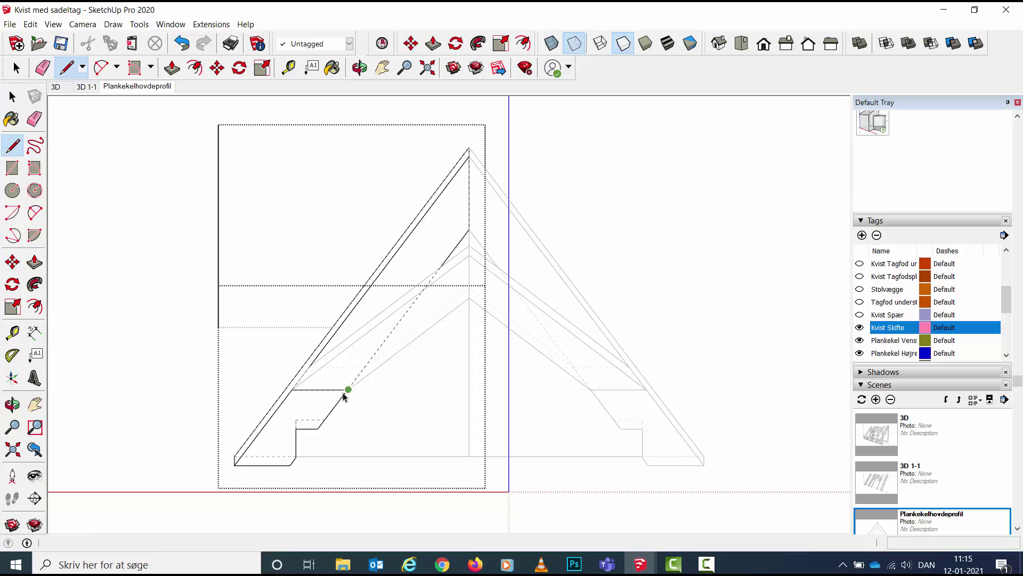
{"action": "key", "text": "space"}
{"action": "left_click", "coordinate": [686, 334]}
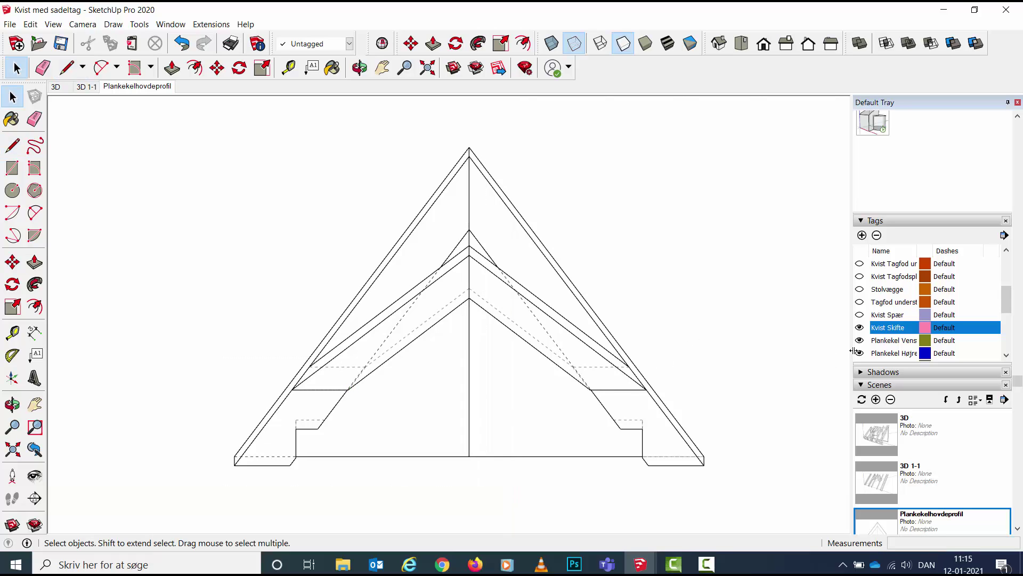
{"action": "left_click", "coordinate": [860, 327]}
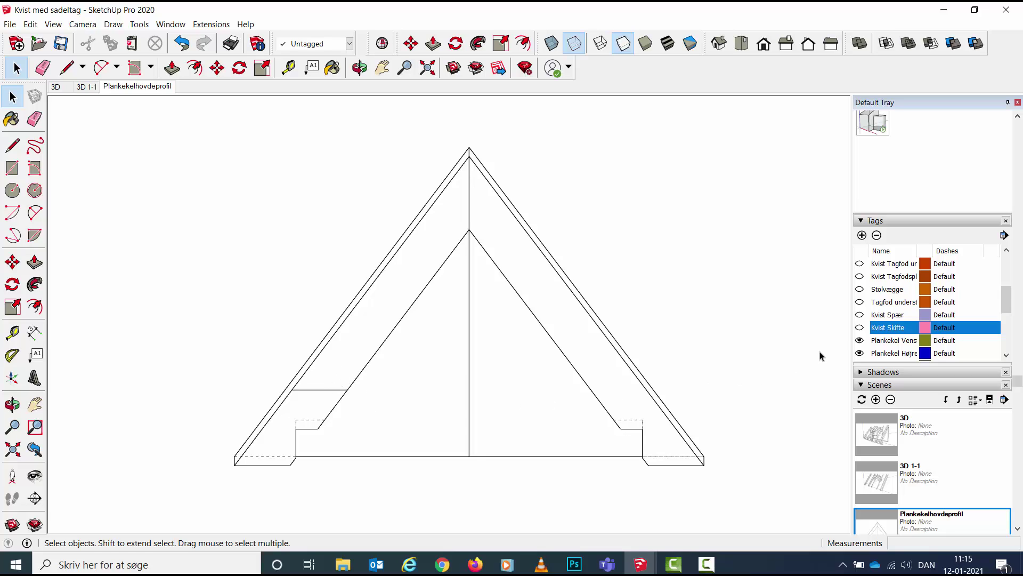
Outline a narrow band on the right roof board where Kvist Skifte boards cross, then hide that tag
{"action": "left_click", "coordinate": [860, 329]}
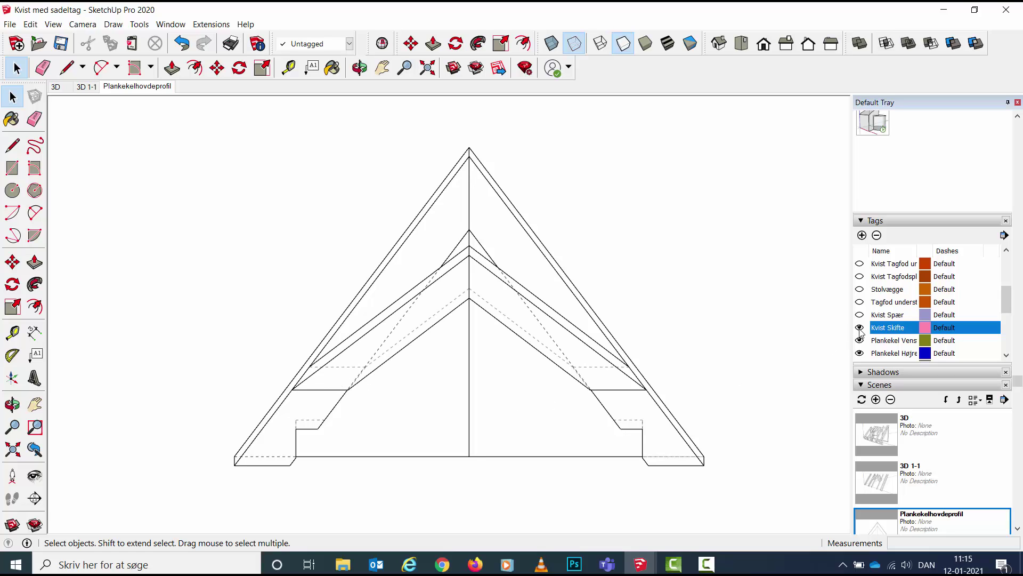
{"action": "left_click", "coordinate": [15, 150]}
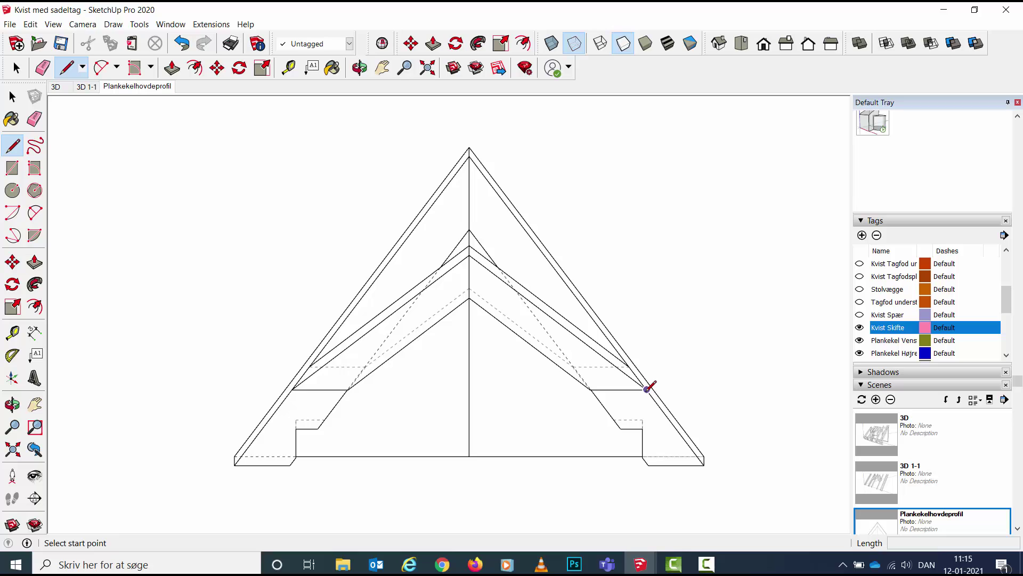
{"action": "left_click", "coordinate": [646, 389]}
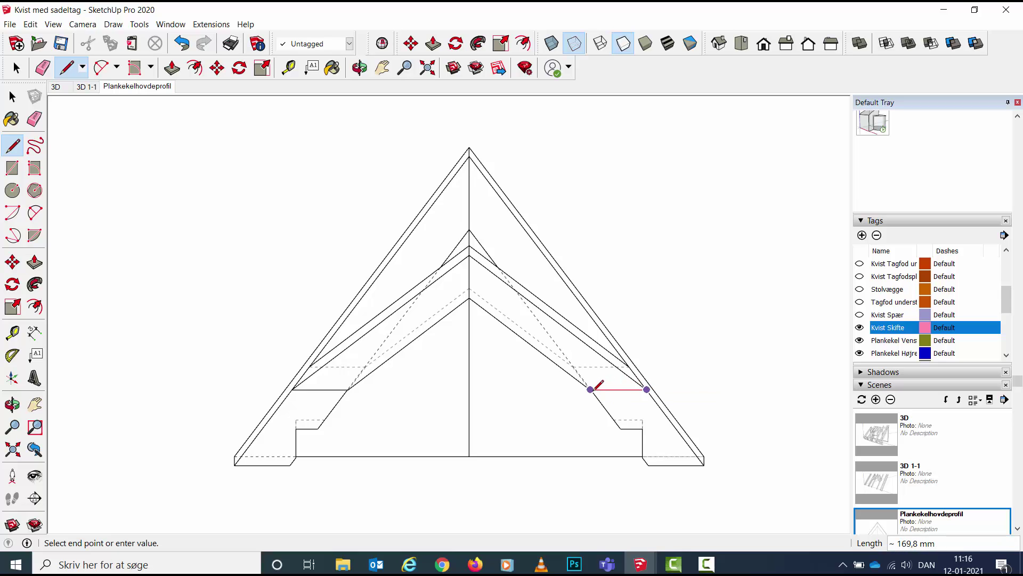
{"action": "left_click", "coordinate": [573, 367]}
{"action": "left_click", "coordinate": [629, 366]}
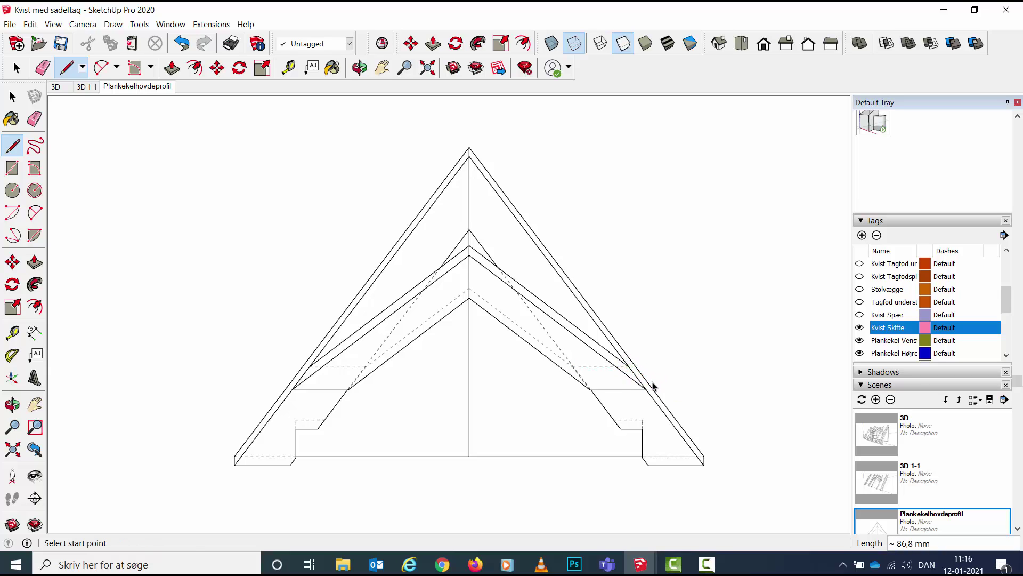
{"action": "key", "text": "space"}
{"action": "left_click", "coordinate": [860, 329]}
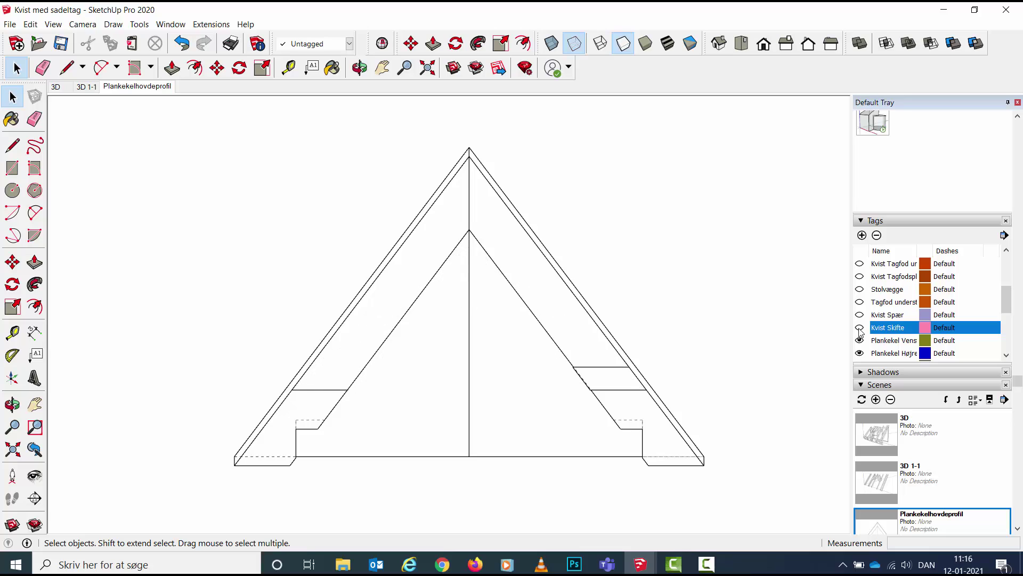
Make the right-slope band face into its own group and open it for editing
{"action": "left_click", "coordinate": [615, 381]}
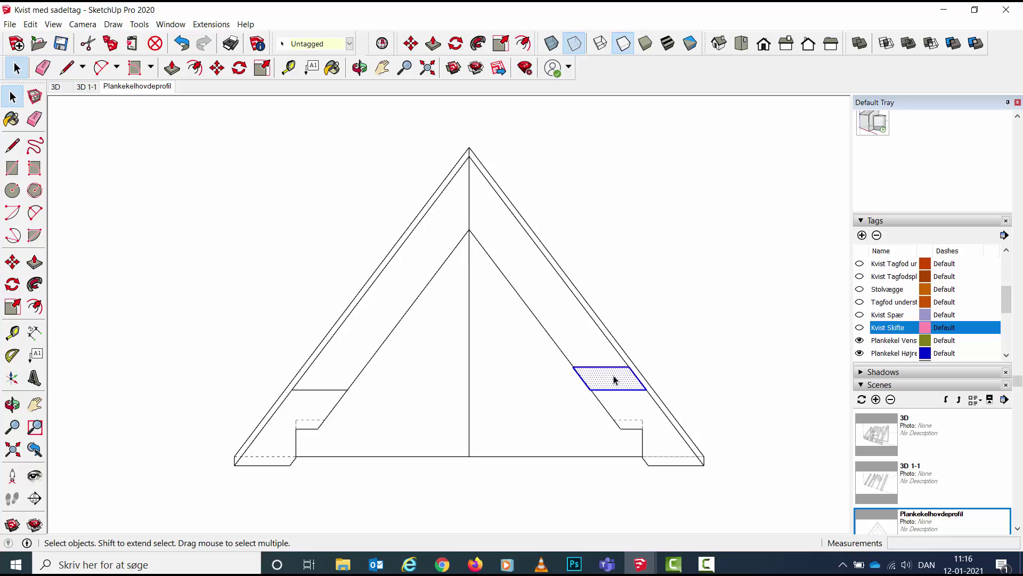
{"action": "right_click", "coordinate": [614, 380]}
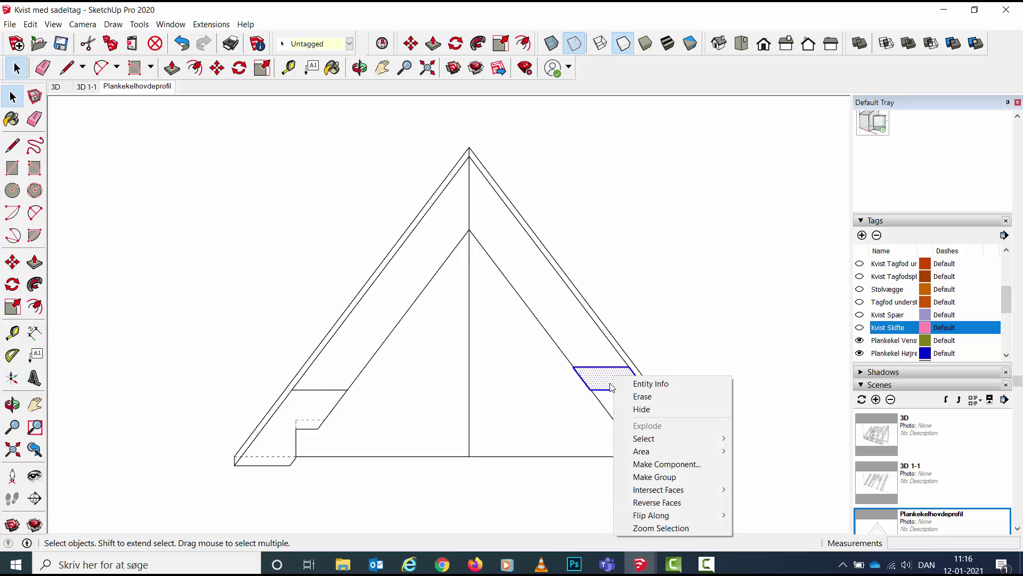
{"action": "left_click", "coordinate": [648, 477]}
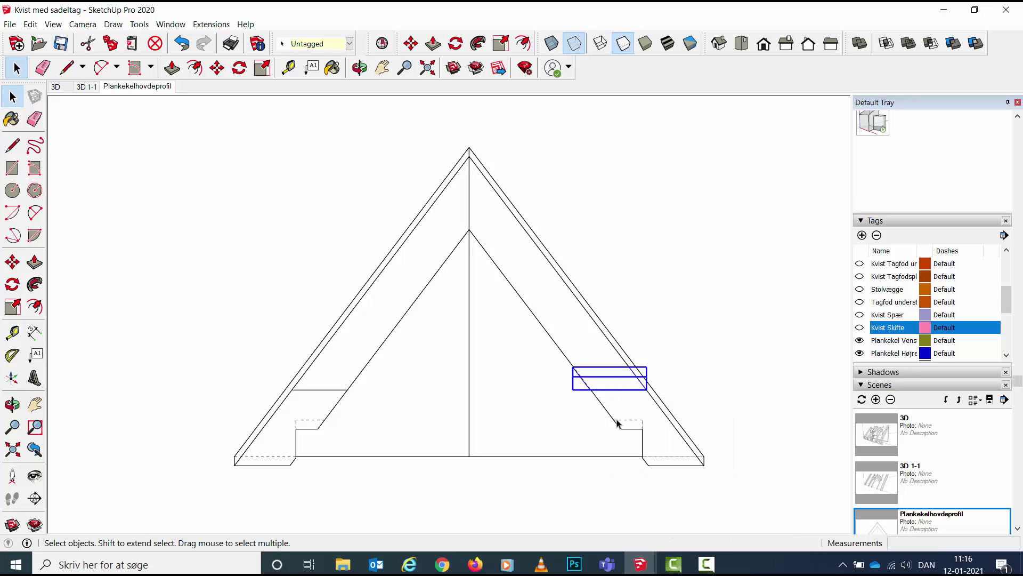
{"action": "double_click", "coordinate": [613, 384]}
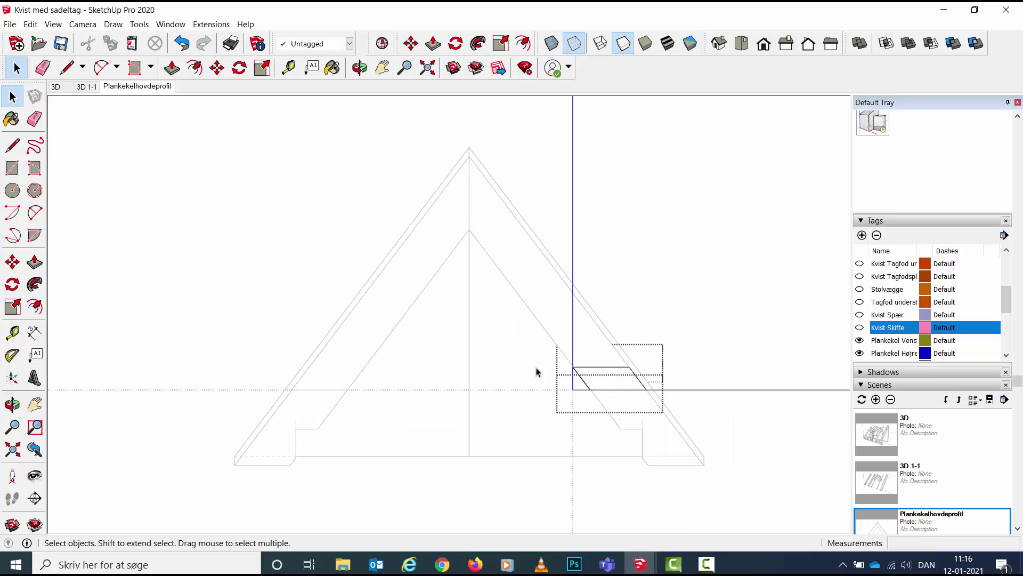
Draw two corner-to-corner diagonals forming an X across the band, then exit and reselect the group
{"action": "left_click", "coordinate": [14, 147]}
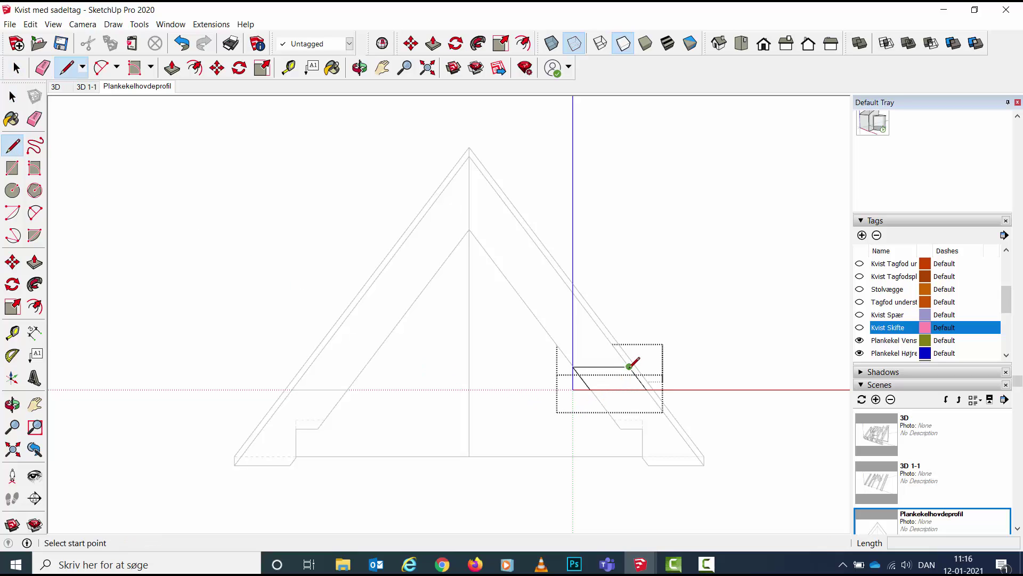
{"action": "left_click", "coordinate": [629, 366]}
{"action": "left_click", "coordinate": [591, 389]}
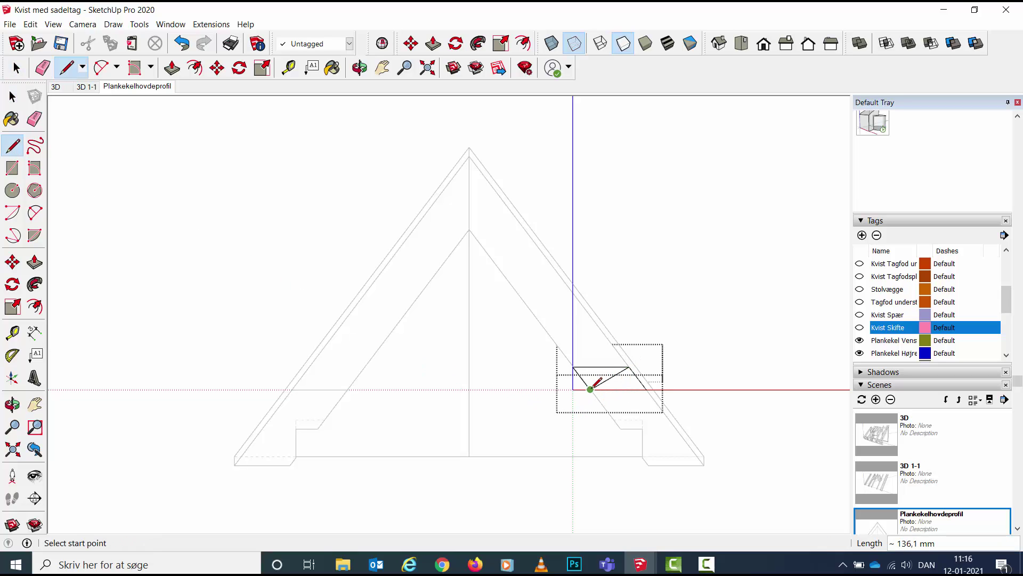
{"action": "left_click", "coordinate": [573, 366]}
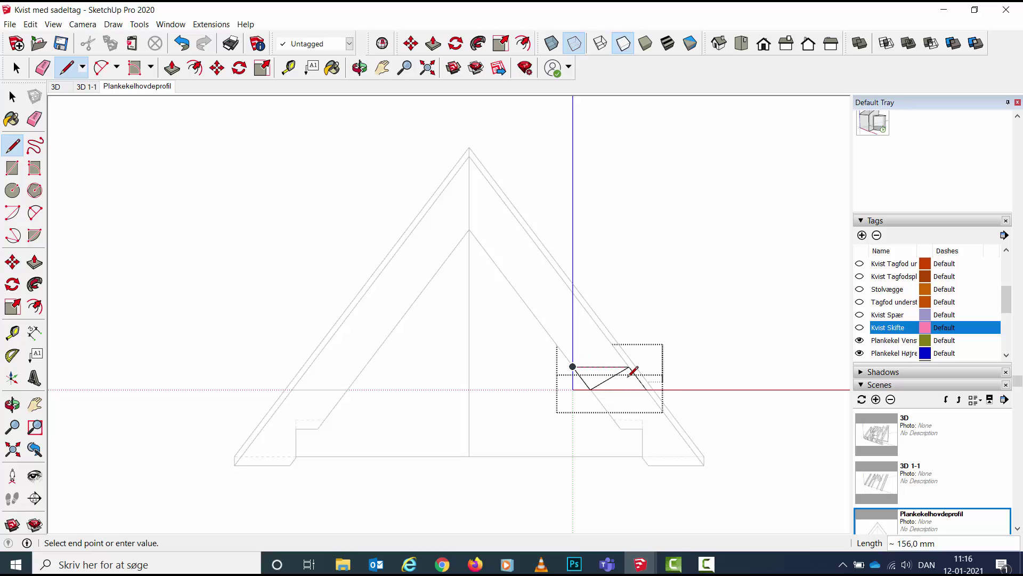
{"action": "left_click", "coordinate": [647, 389]}
{"action": "key", "text": "space"}
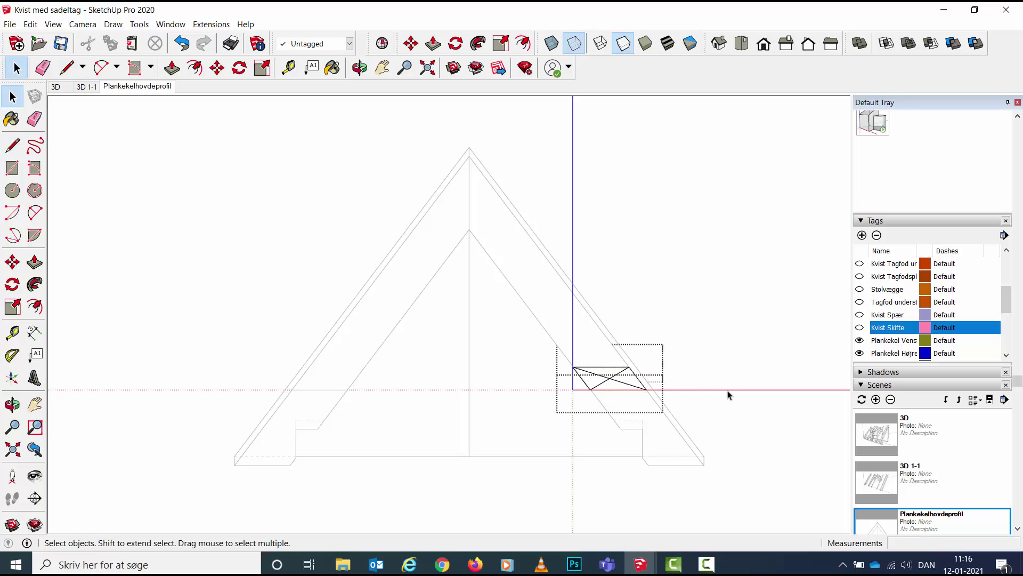
{"action": "left_click", "coordinate": [729, 395]}
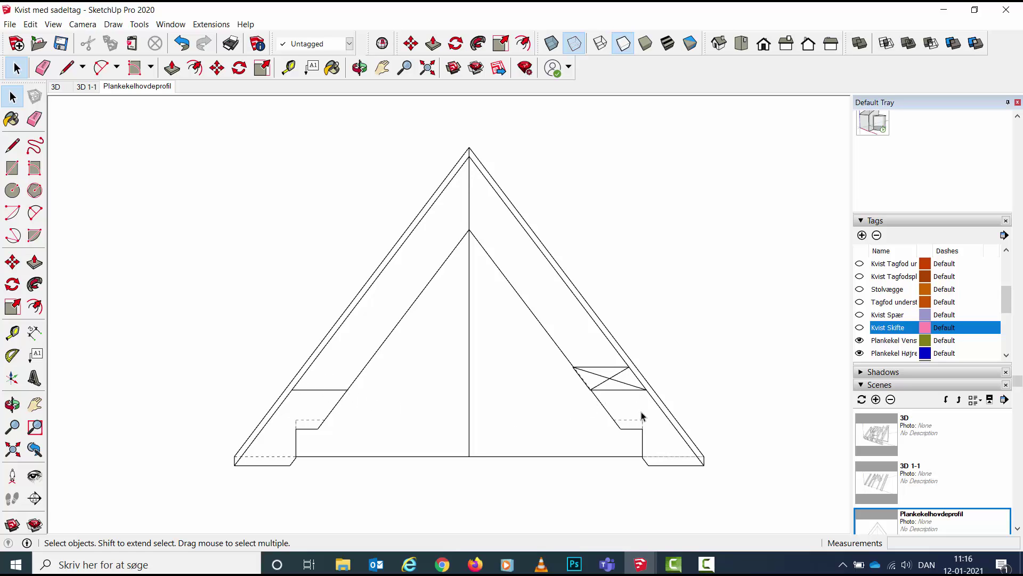
{"action": "left_click", "coordinate": [610, 381]}
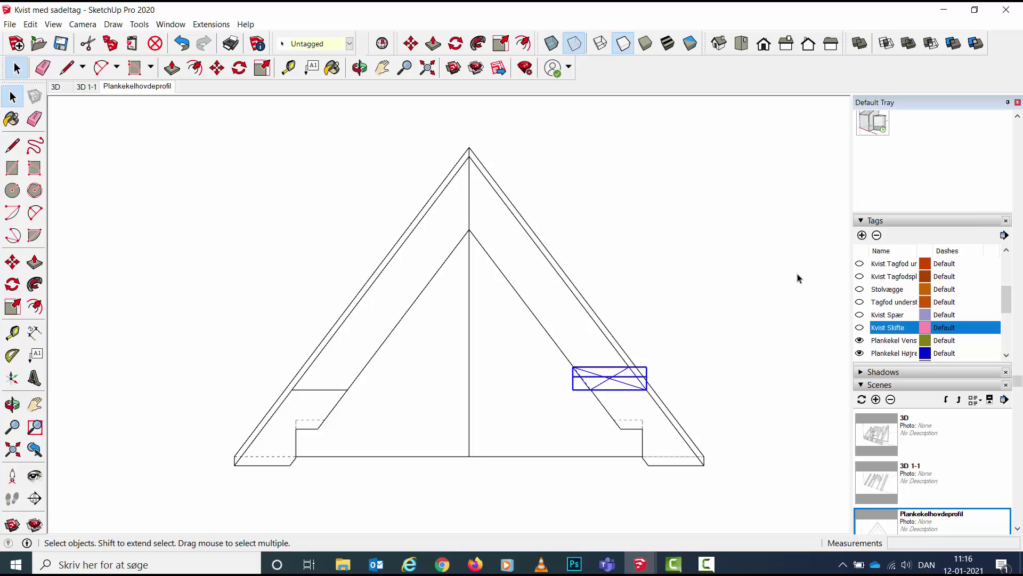
Add an anslag tag and assign the X-crossed right-slope band group to it
{"action": "left_click", "coordinate": [862, 235]}
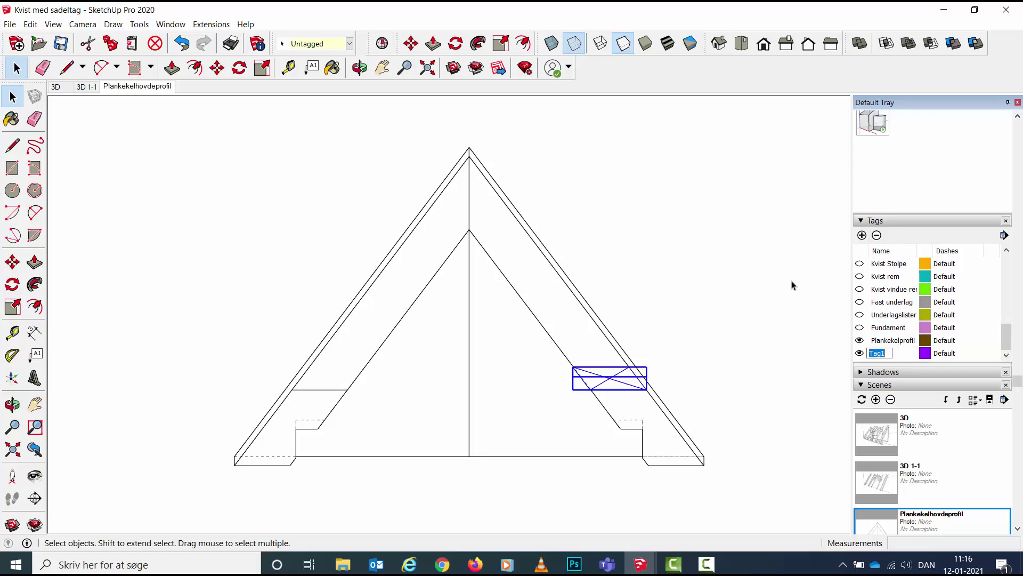
{"action": "type", "text": "ansl"}
{"action": "type", "text": "ag"}
{"action": "key", "text": "Return"}
{"action": "left_click", "coordinate": [350, 44]}
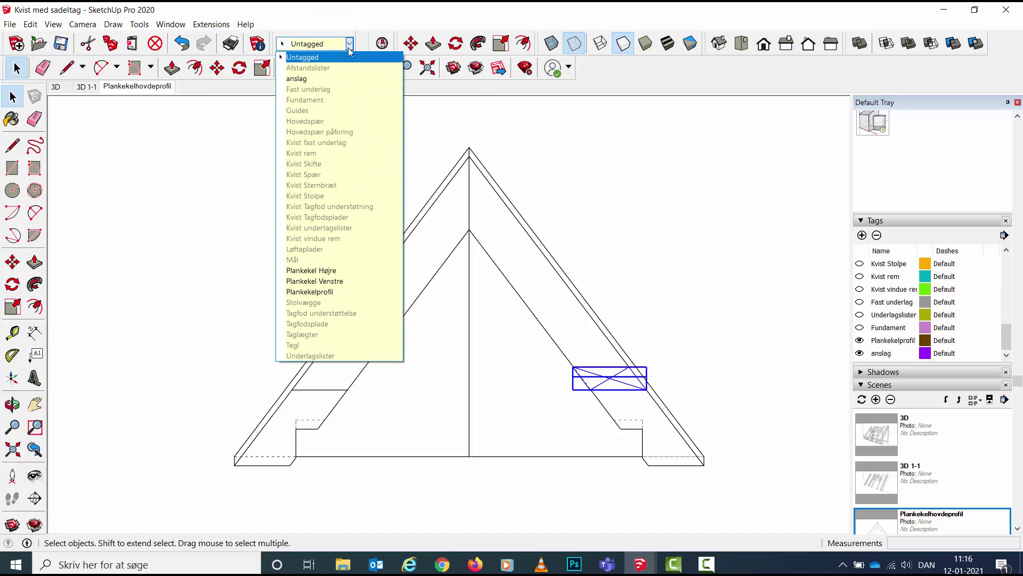
{"action": "left_click", "coordinate": [312, 81]}
{"action": "left_click", "coordinate": [727, 376]}
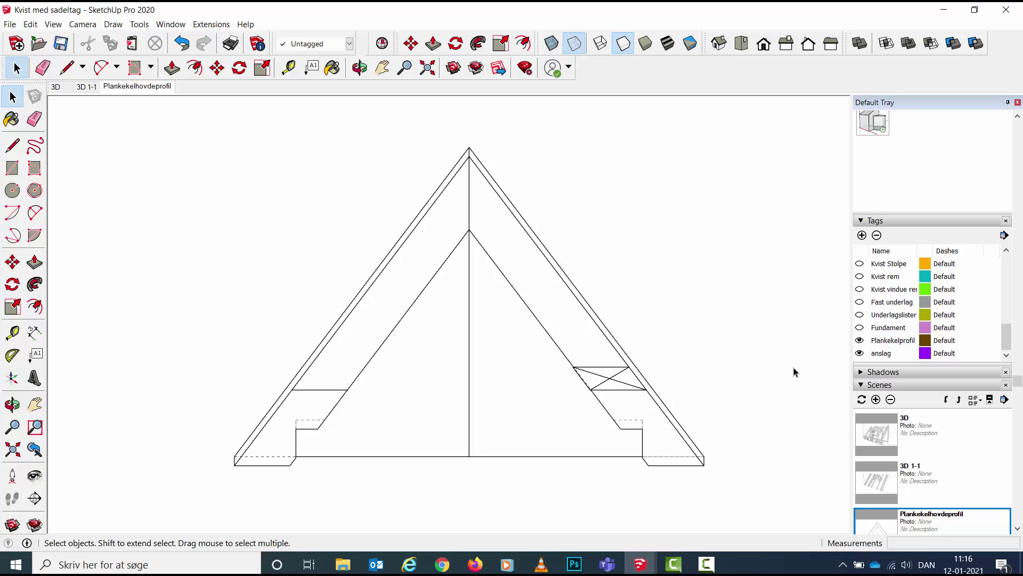
{"action": "left_click", "coordinate": [860, 354]}
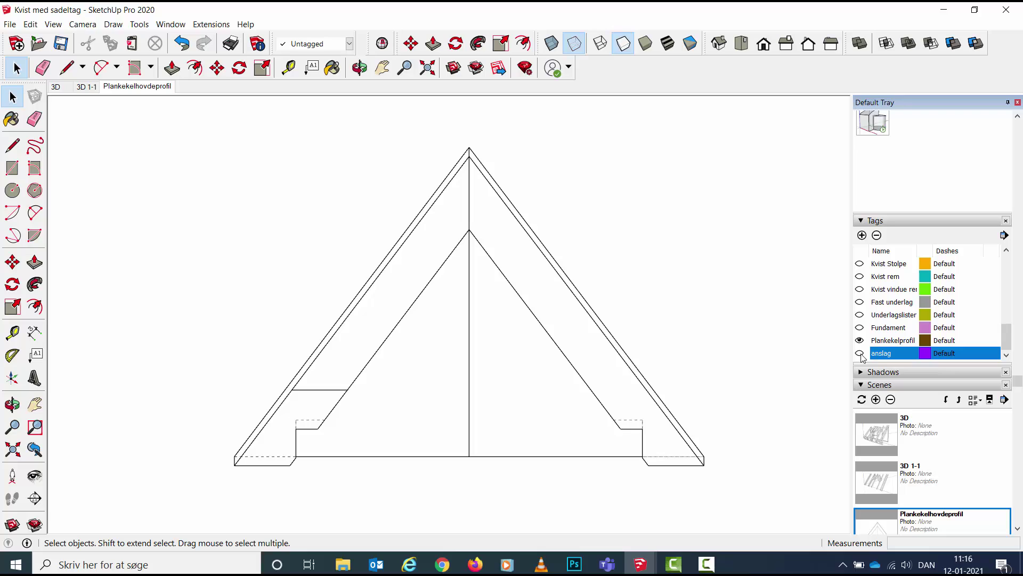
{"action": "left_click", "coordinate": [860, 354]}
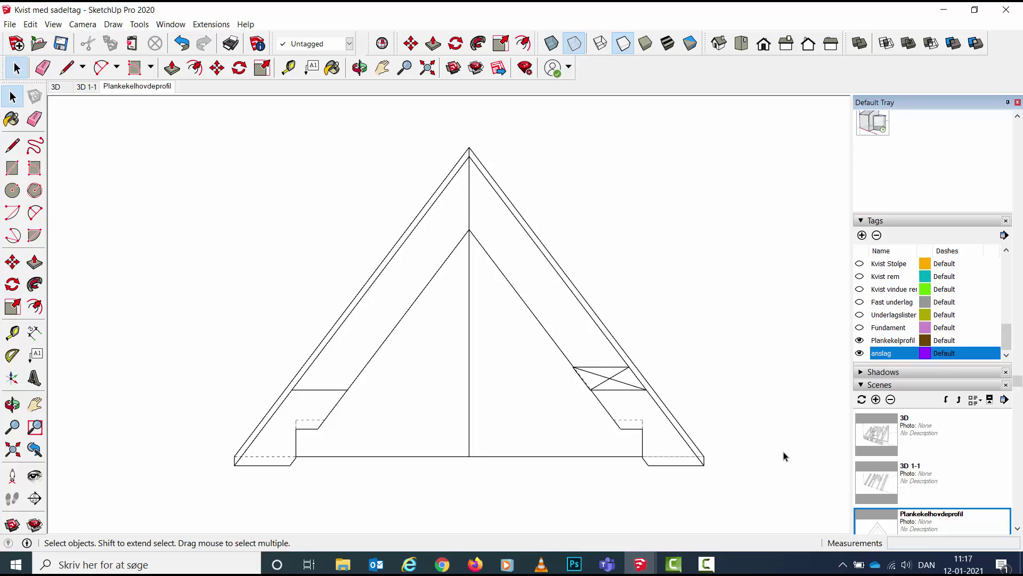